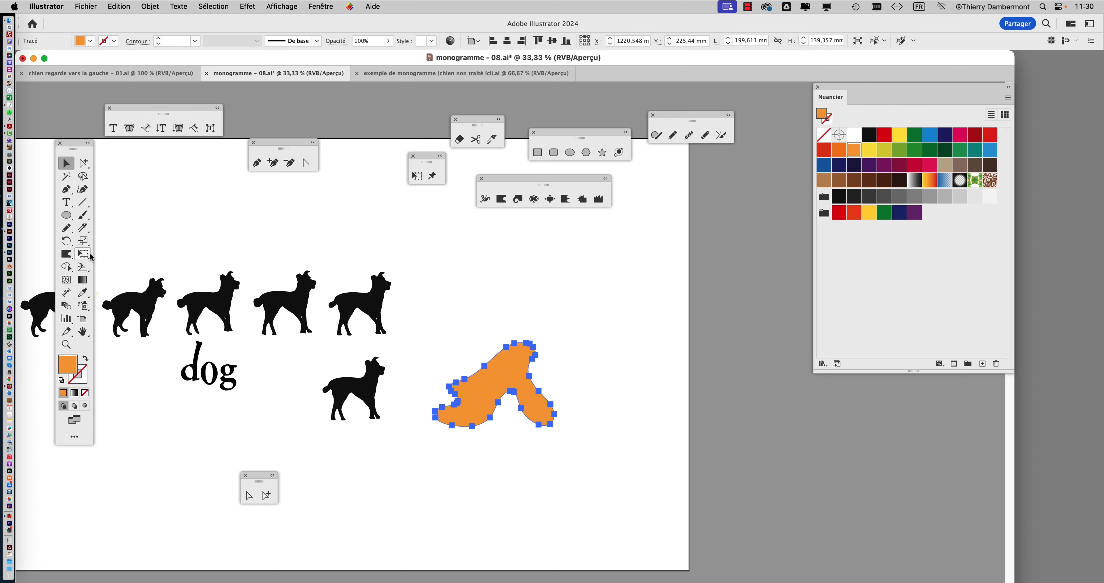
- Scale the orange shape down to about 136 by 95 mm and reposition it beside the lower dog silhouette
click(82, 253)
drag(552, 344, 521, 376)
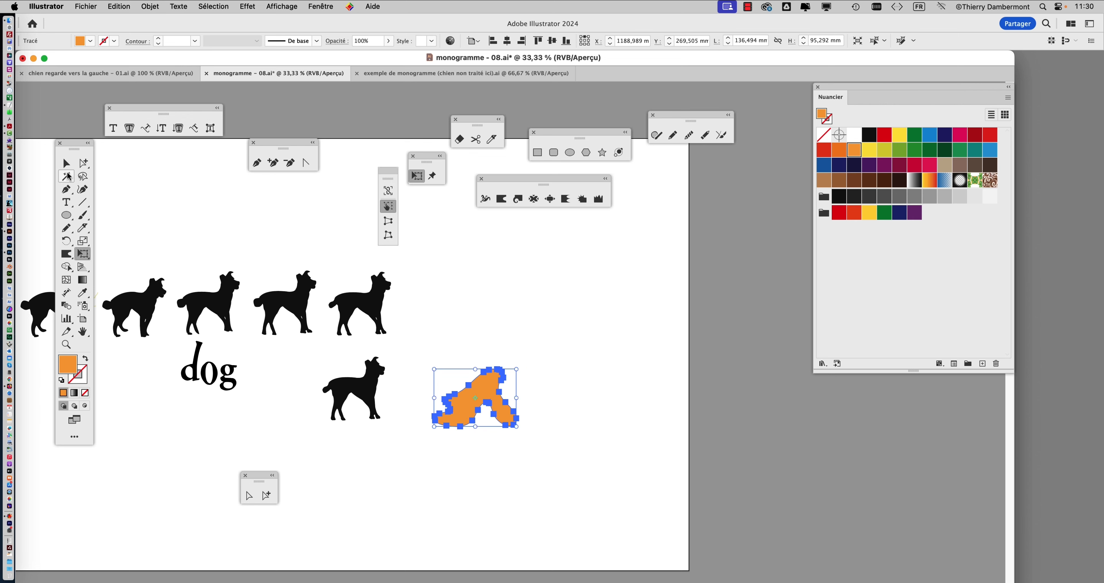
click(66, 163)
click(511, 308)
click(493, 390)
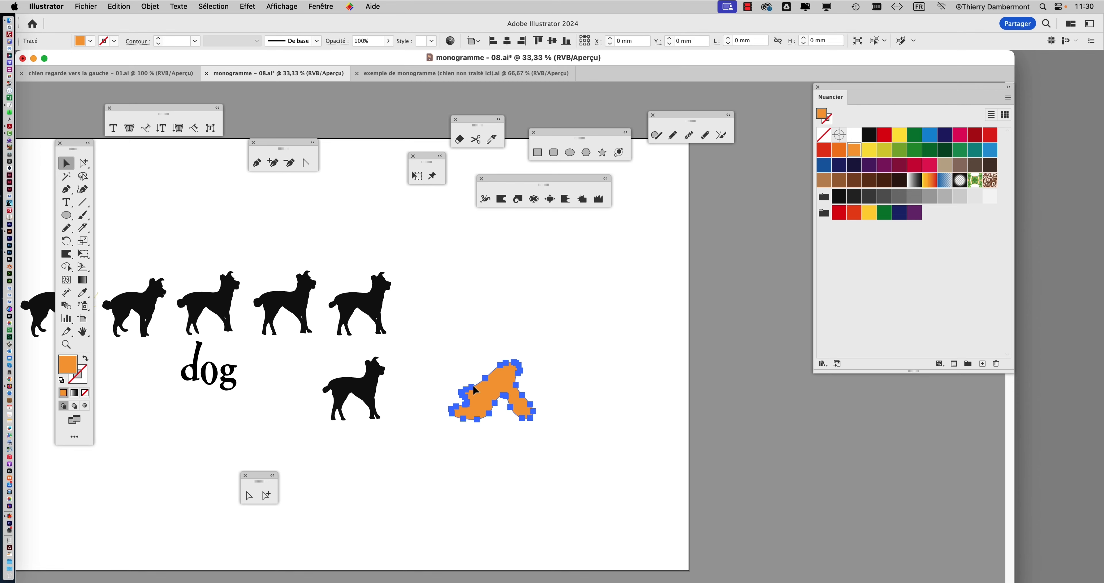
- Create a shape blend between the lower black dog silhouette and the orange shape
drag(307, 372, 541, 435)
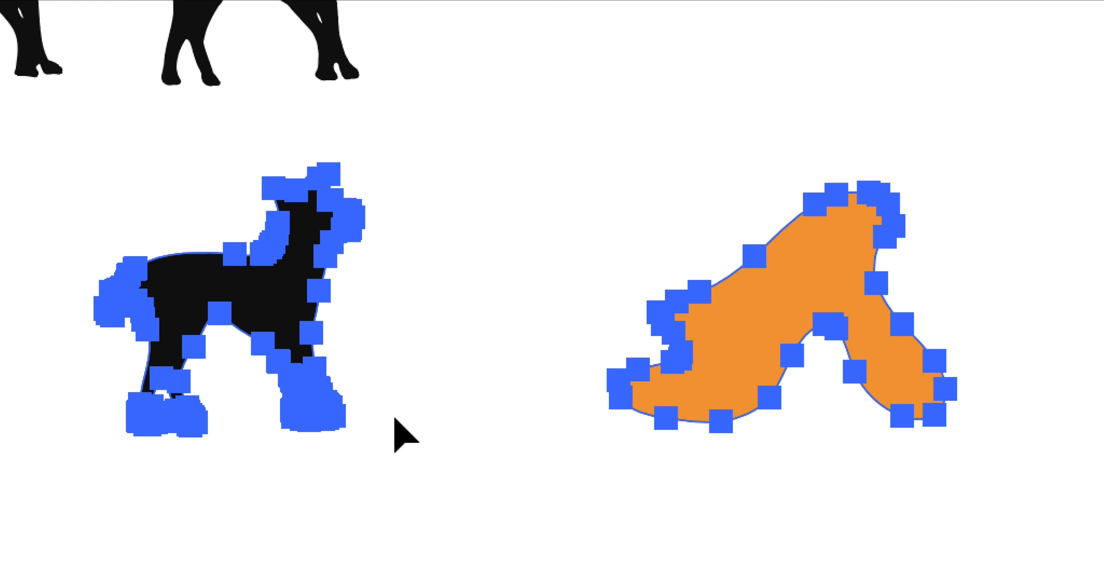
click(394, 417)
click(266, 310)
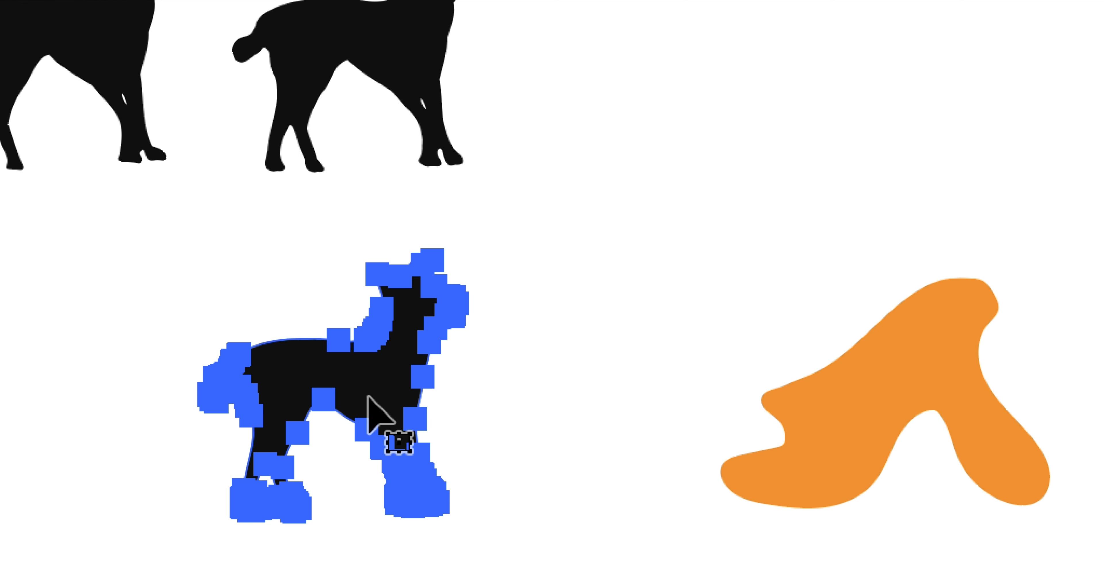
drag(322, 354, 887, 539)
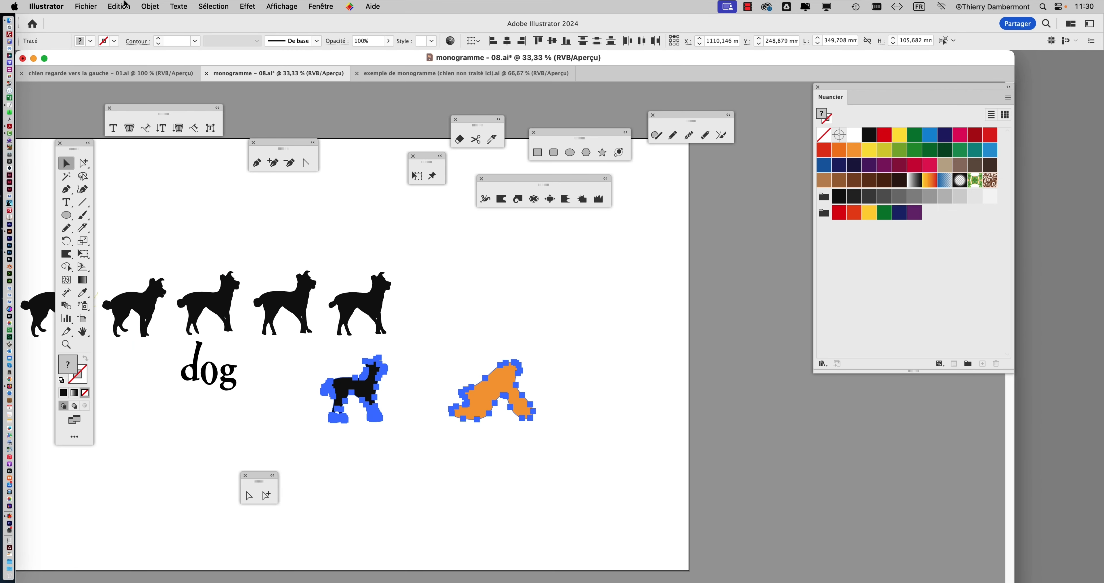
click(150, 6)
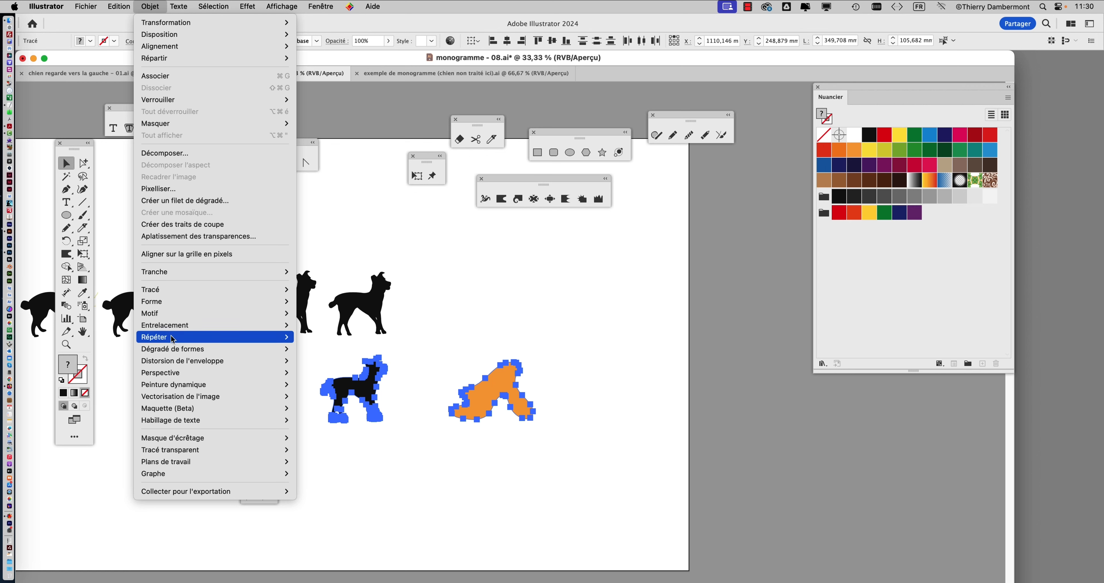
mouse_move(172, 352)
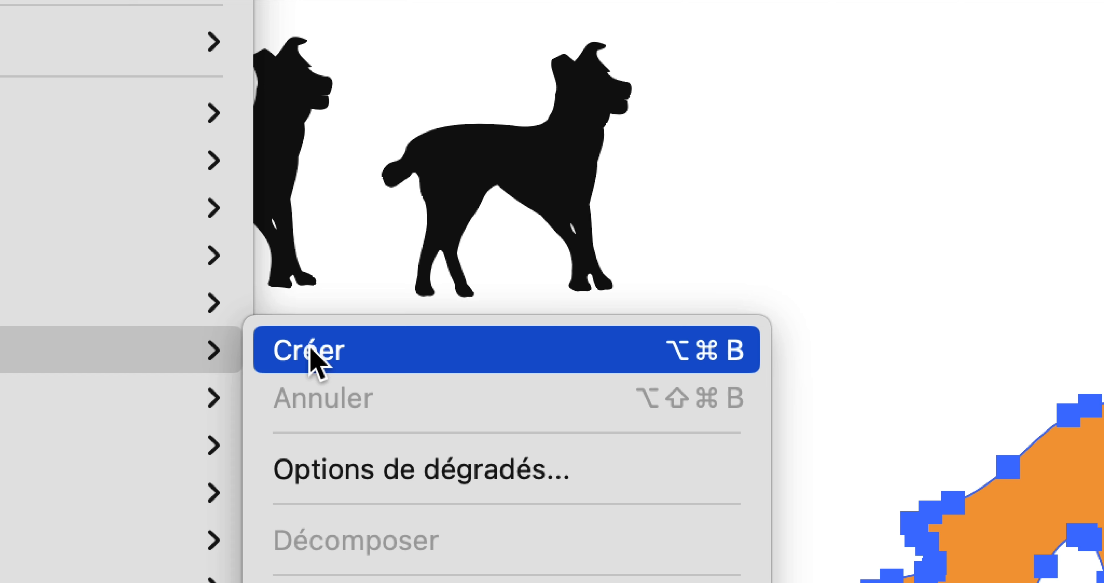
click(310, 350)
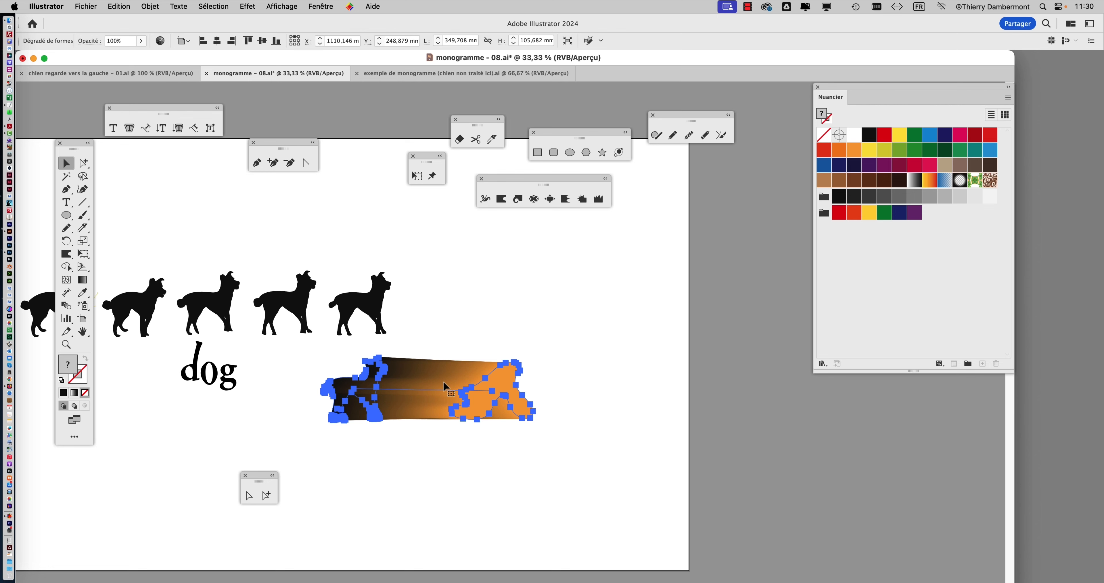
- Set the blend's spacing to Etapes with a value of 5 in the blend options
scroll(438, 378, up, 2)
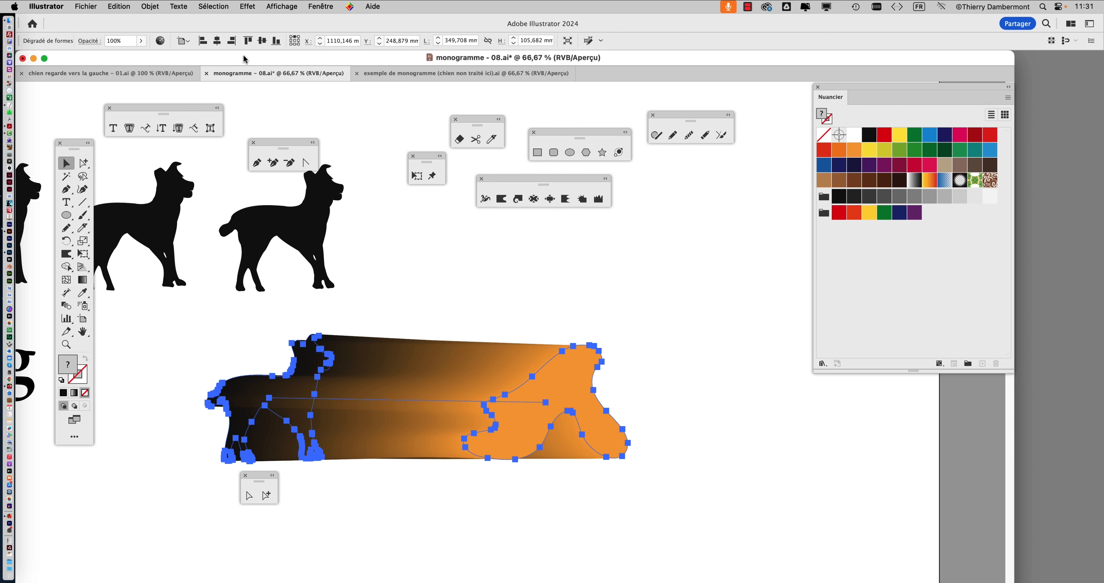
click(150, 6)
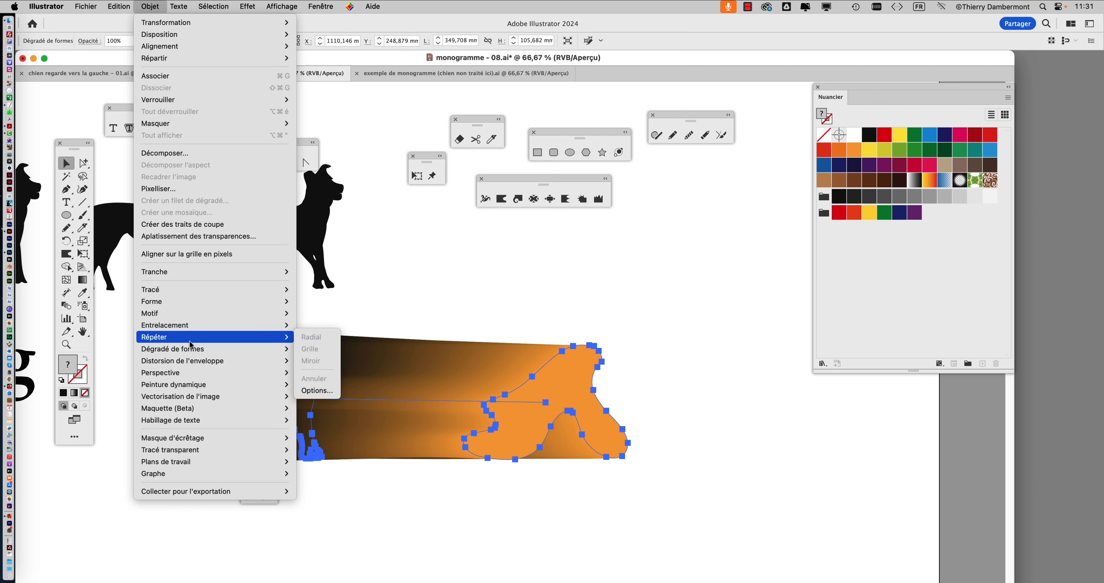
mouse_move(191, 349)
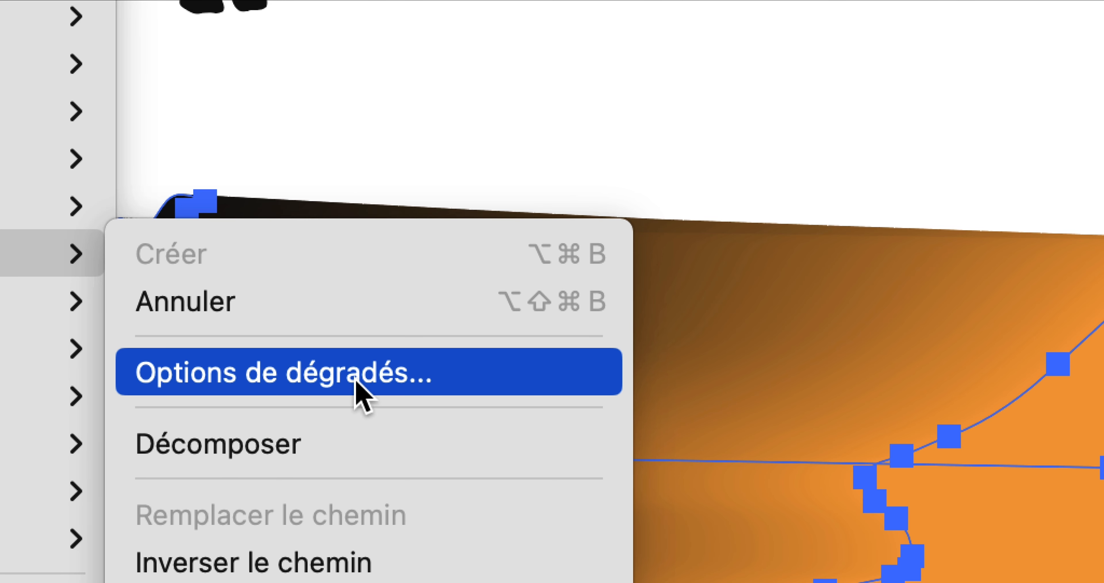
click(356, 380)
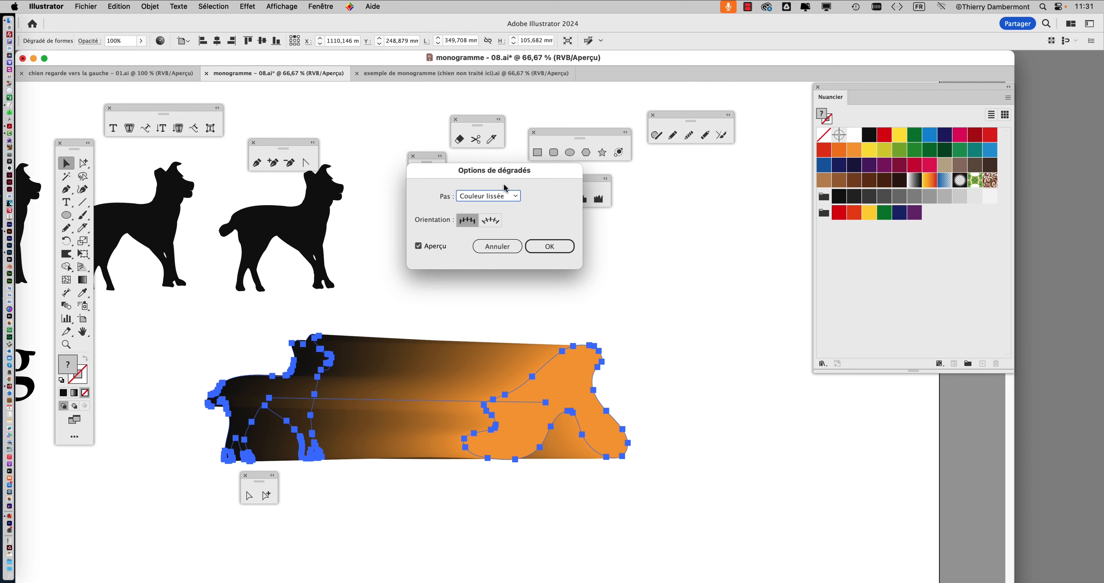
drag(500, 172, 698, 234)
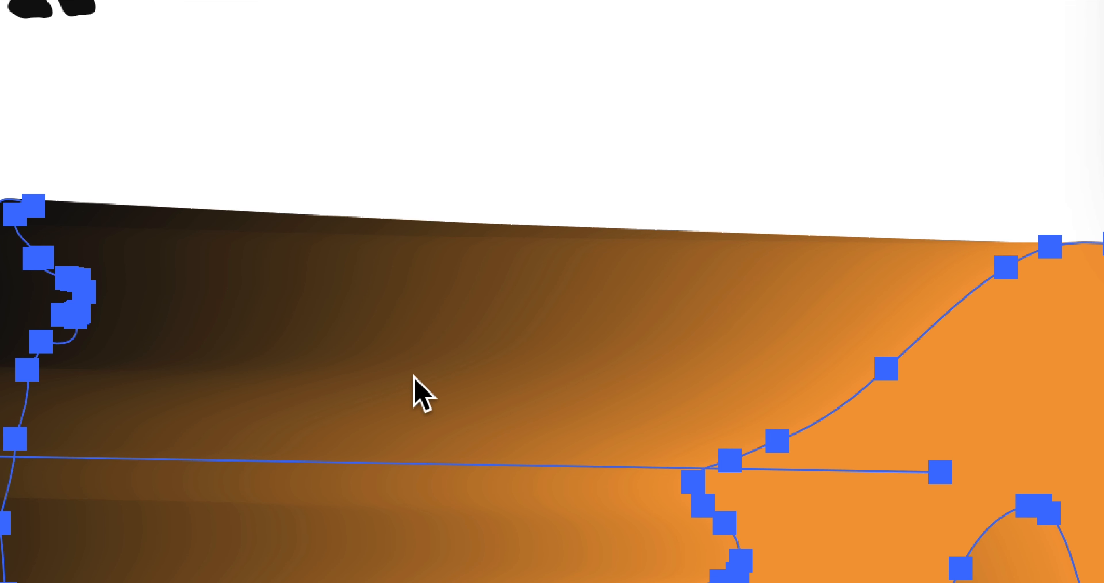
key(Down)
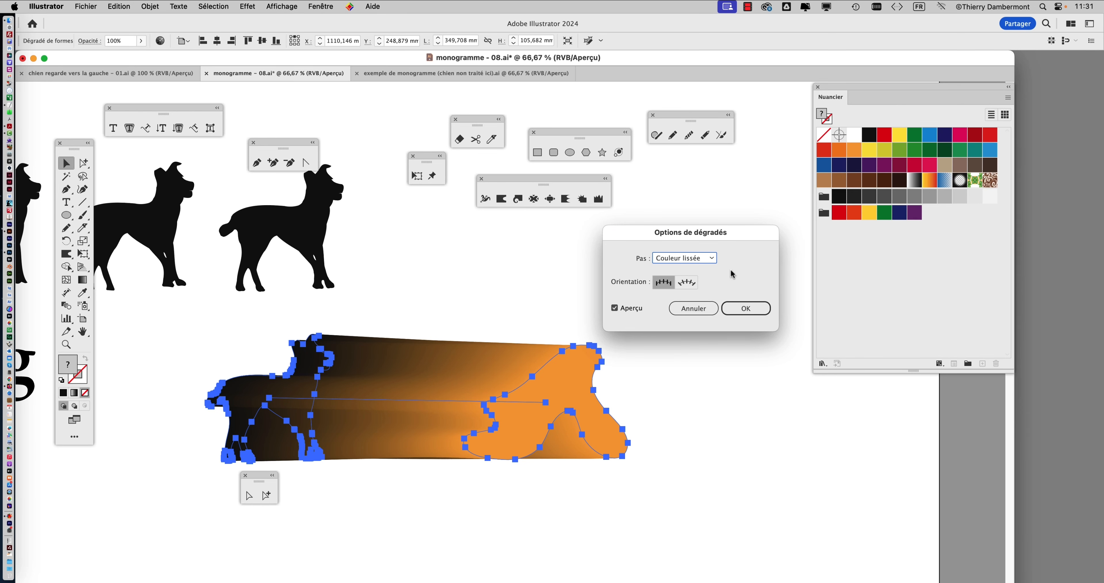
drag(690, 235, 709, 207)
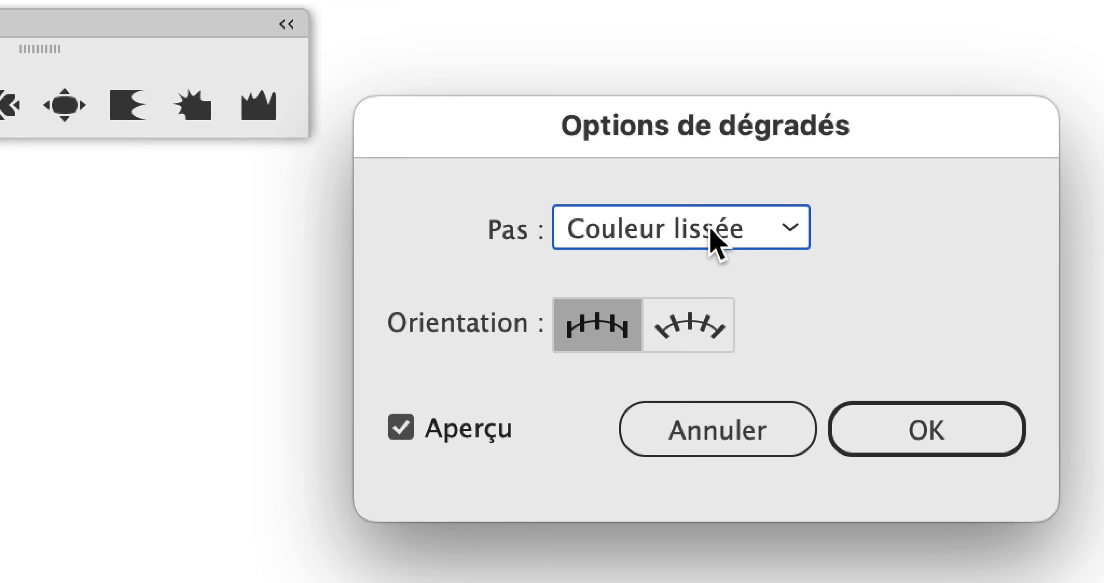
click(710, 229)
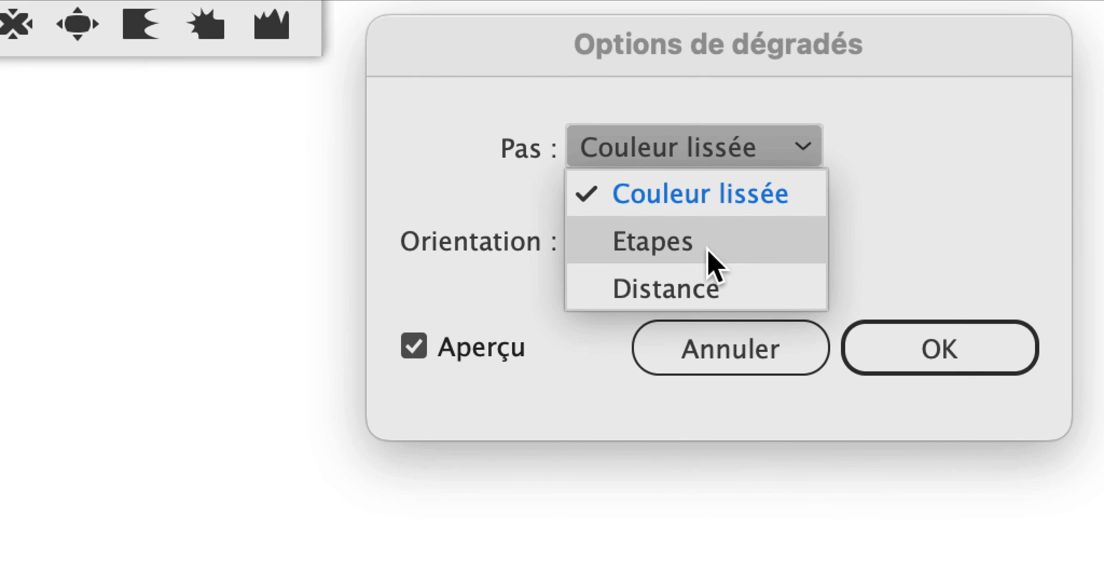
click(707, 249)
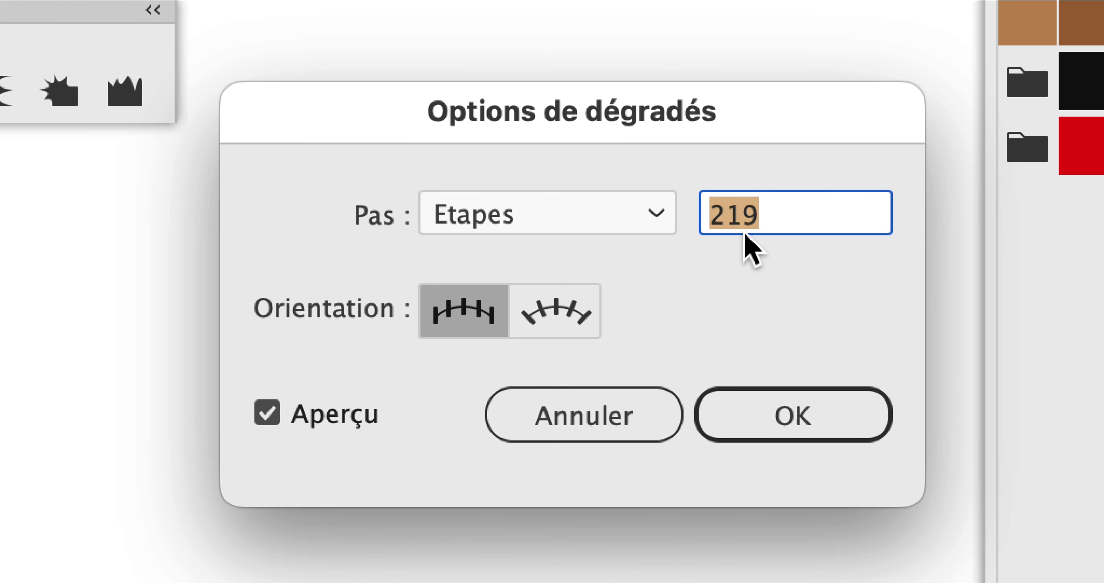
text(5)
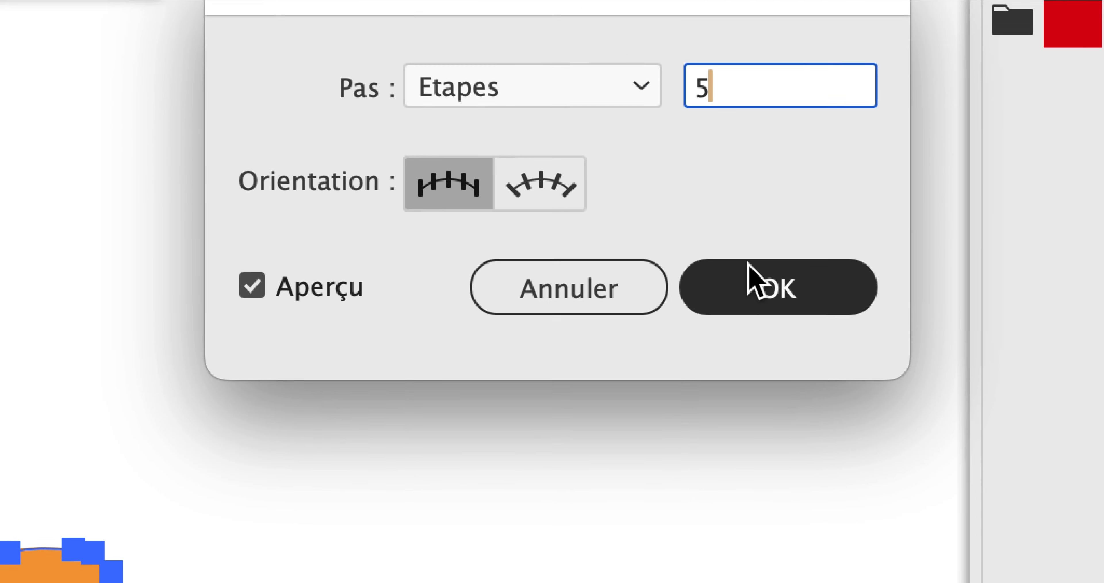
click(767, 407)
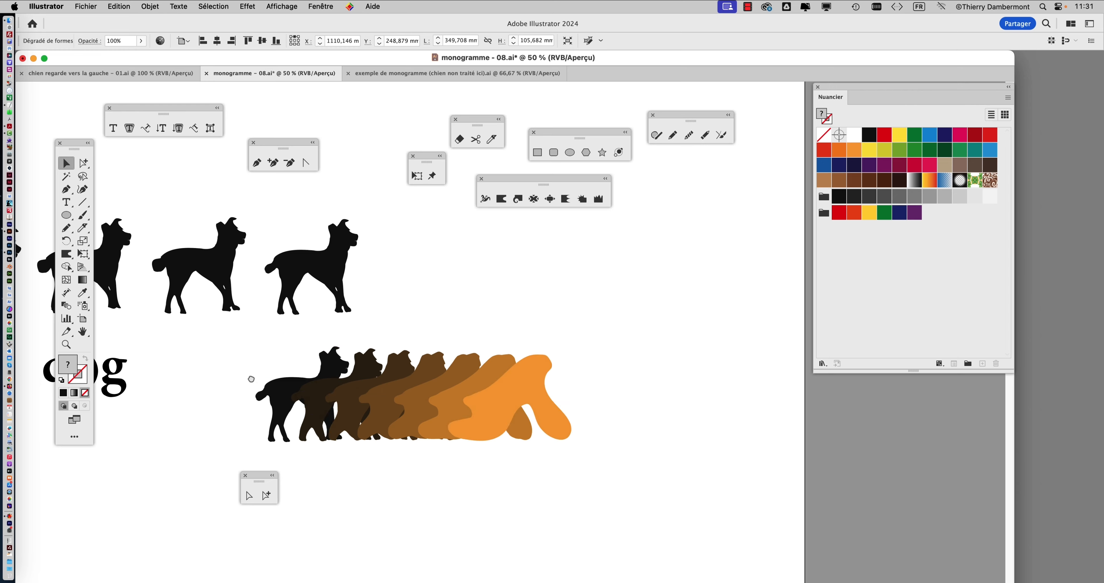
- Spread out the blend by moving only its orange end shape far to the right, and shift the whole blend right
key(super+minus)
click(83, 166)
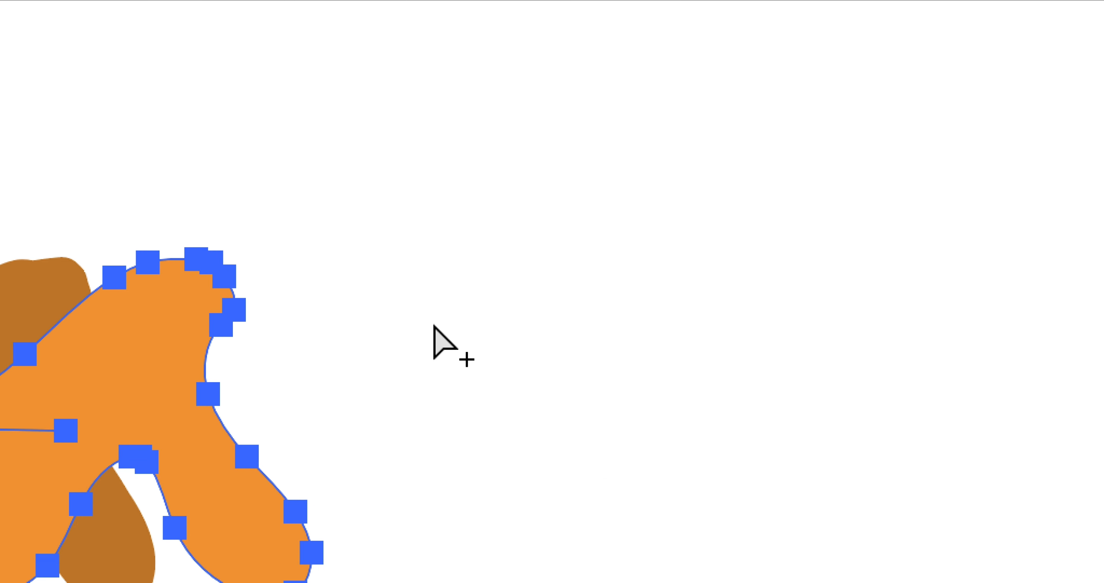
click(434, 326)
key(v)
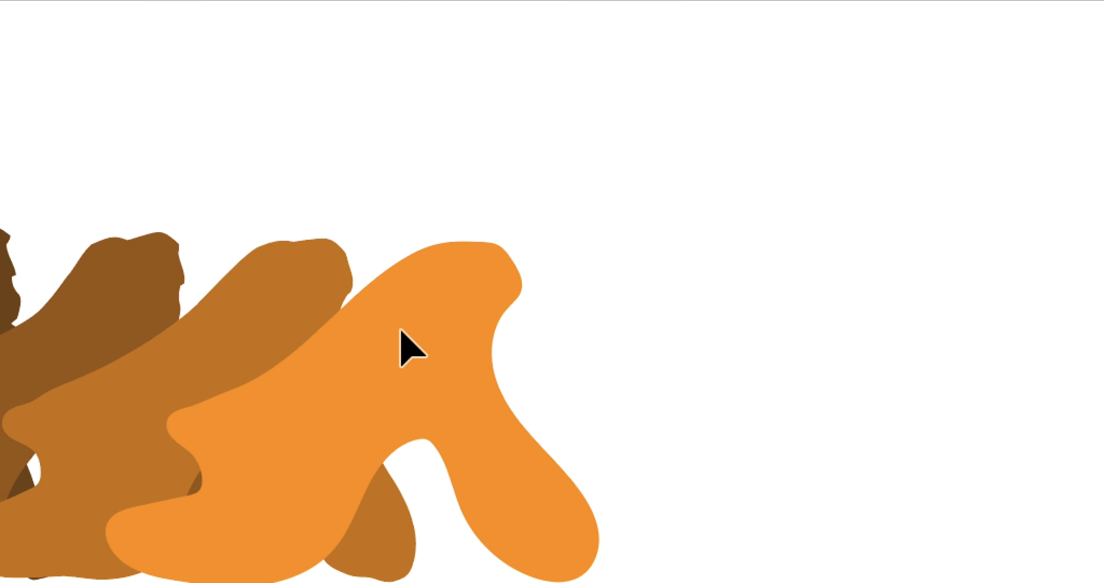
drag(401, 329, 420, 335)
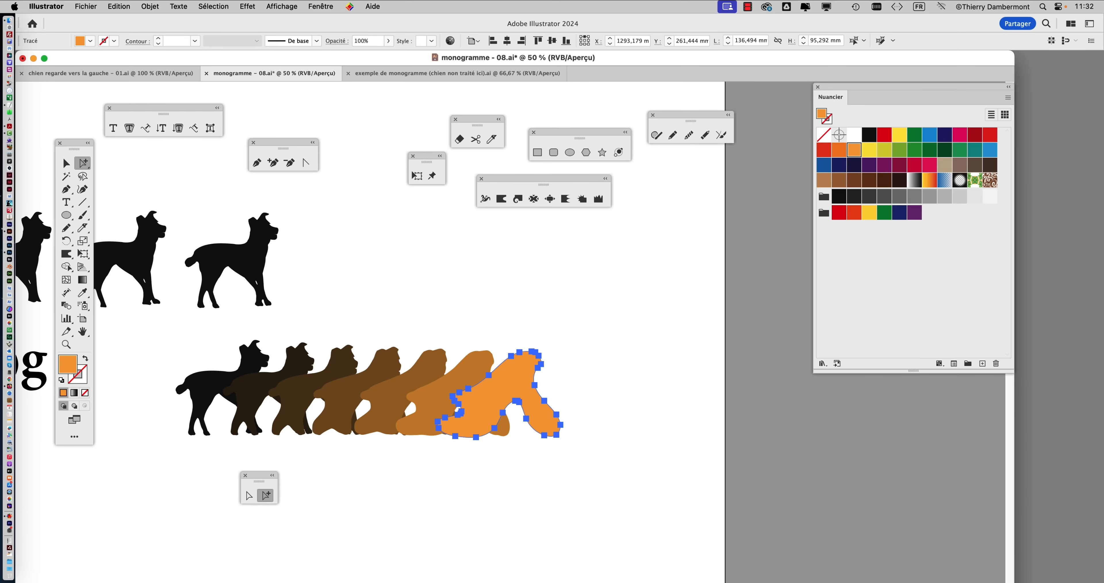
key(super+minus)
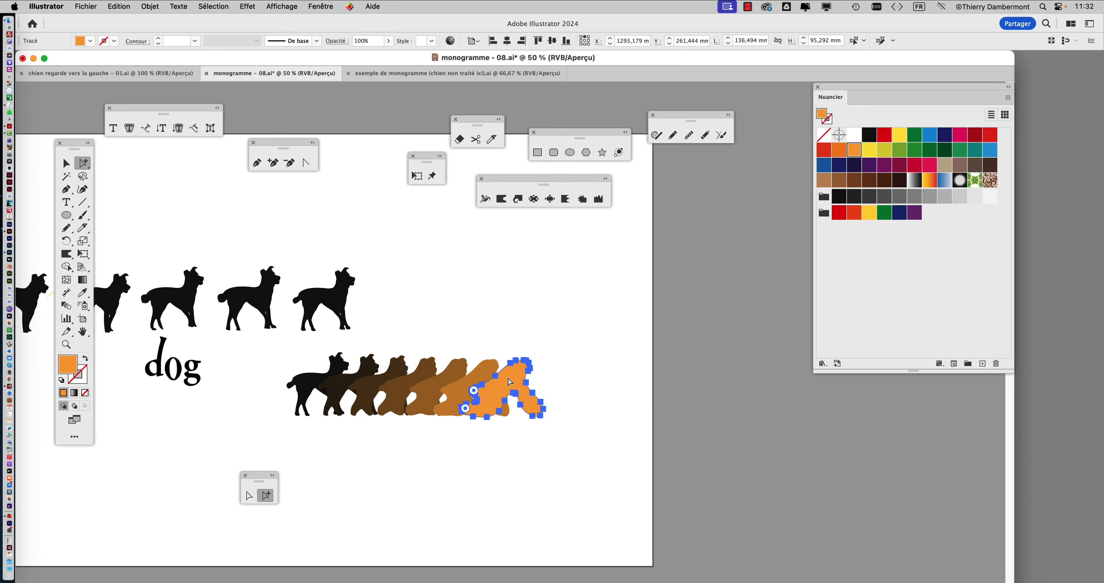
drag(510, 392, 798, 390)
drag(573, 367, 422, 370)
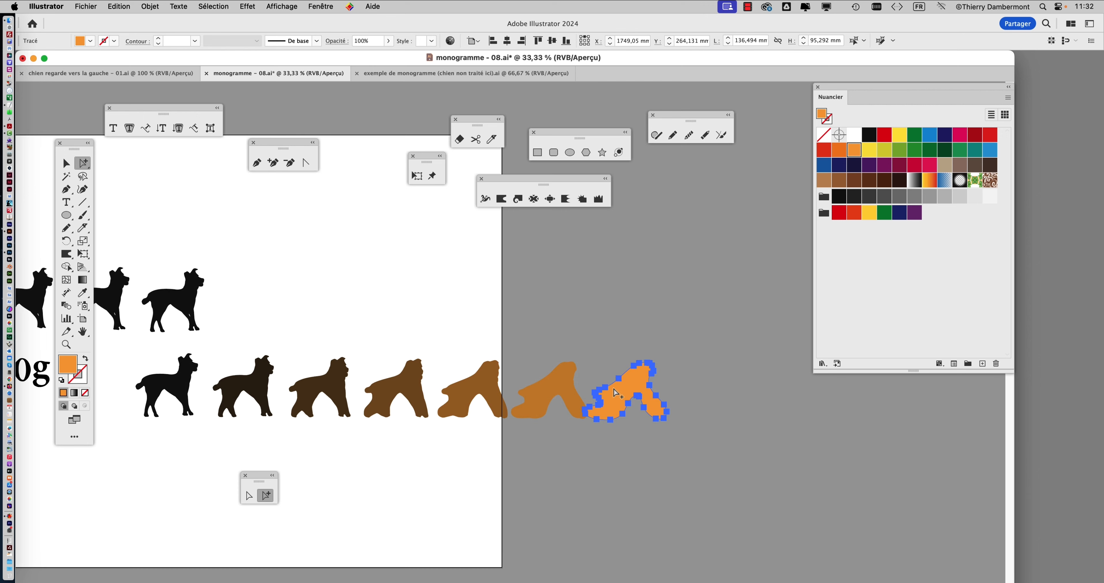
drag(620, 391, 703, 386)
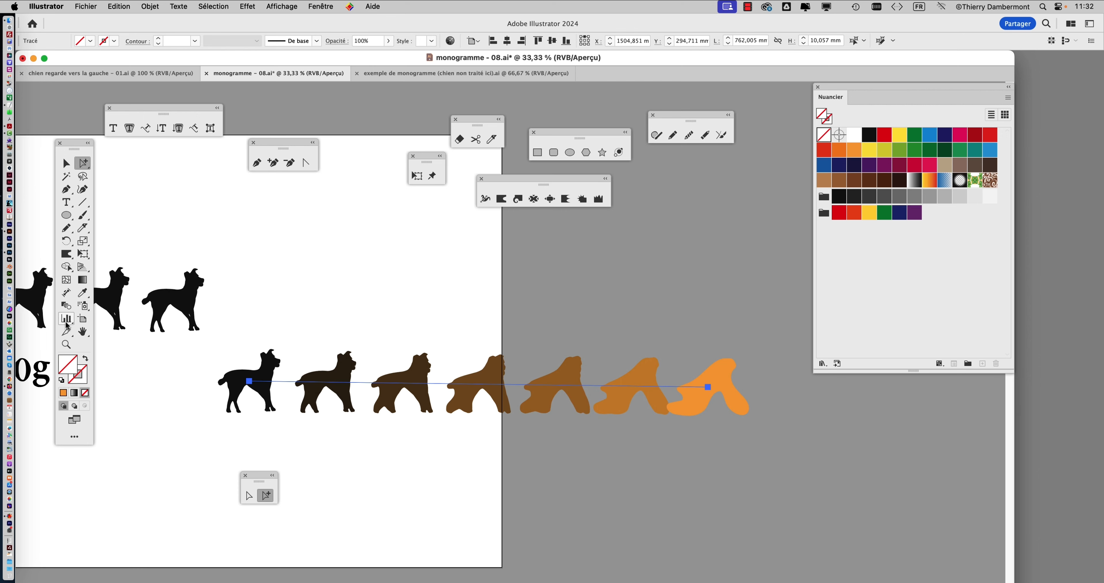
- Extend the artboard's right edge beyond the orange shape, to a width of about 2188 mm
click(83, 318)
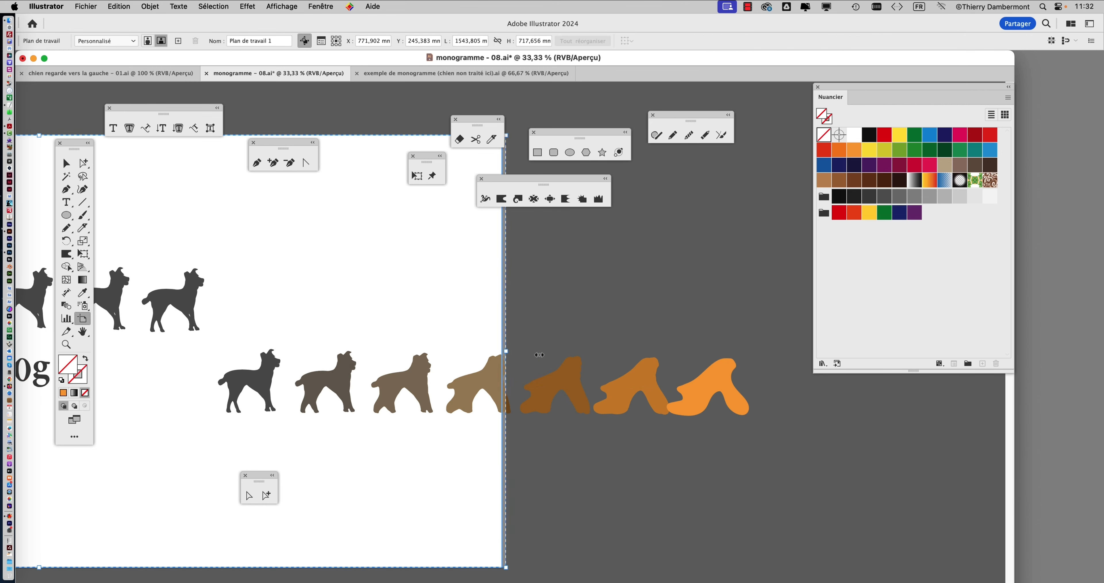
drag(504, 353, 890, 353)
key(a)
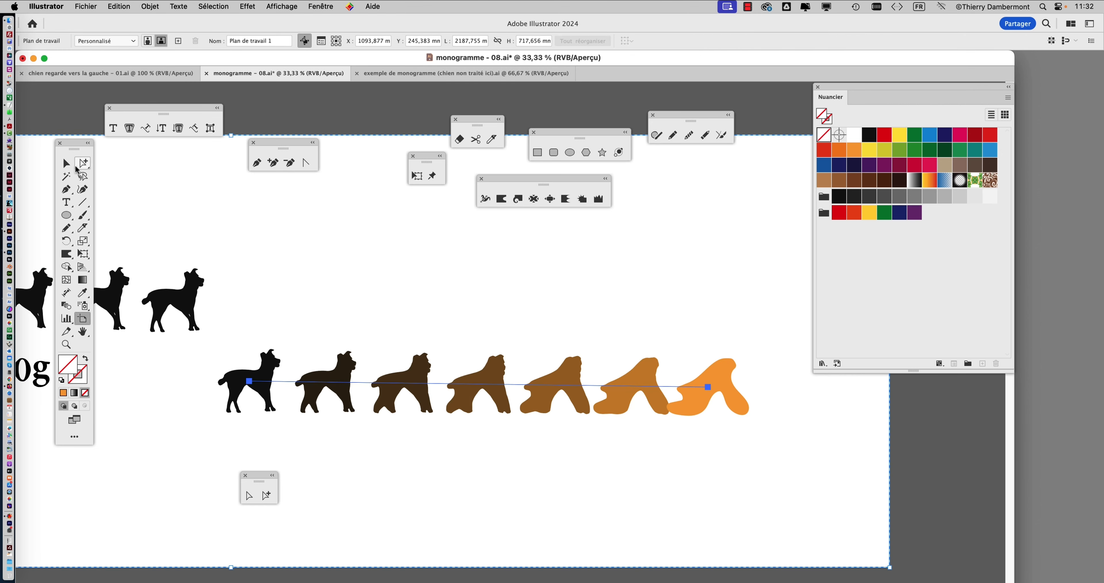
- Move the blend's orange end shape slightly farther right to widen the gaps between the figures, and deselect it
drag(729, 383, 776, 382)
drag(386, 441, 303, 447)
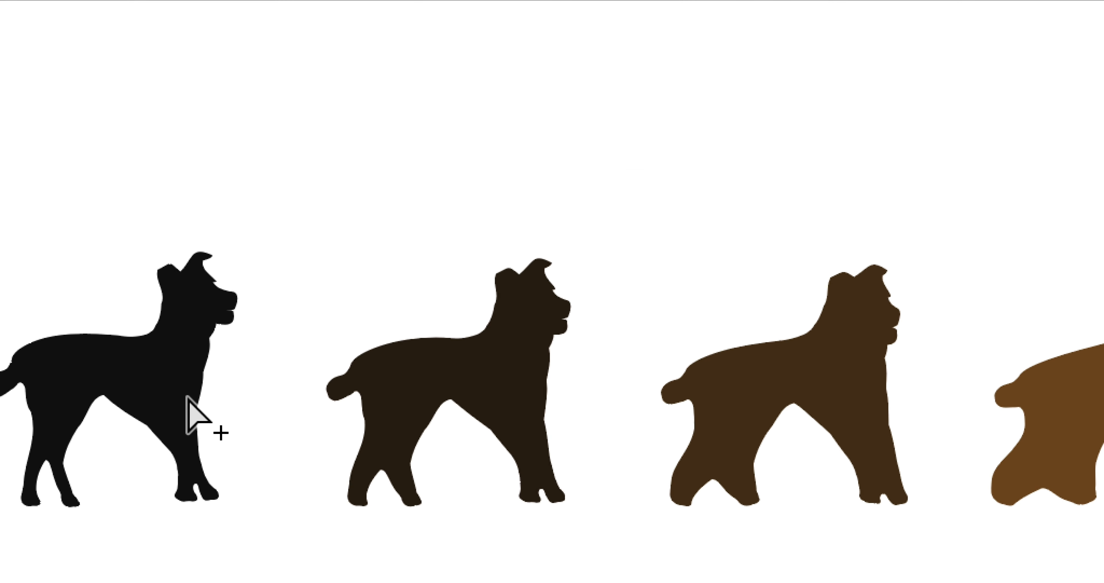
click(184, 392)
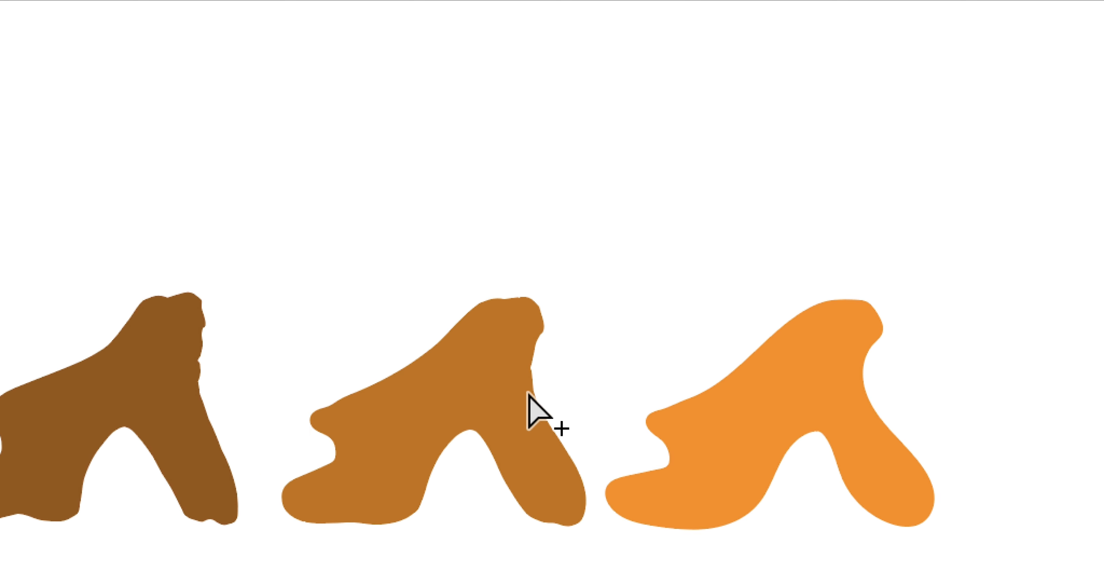
click(563, 397)
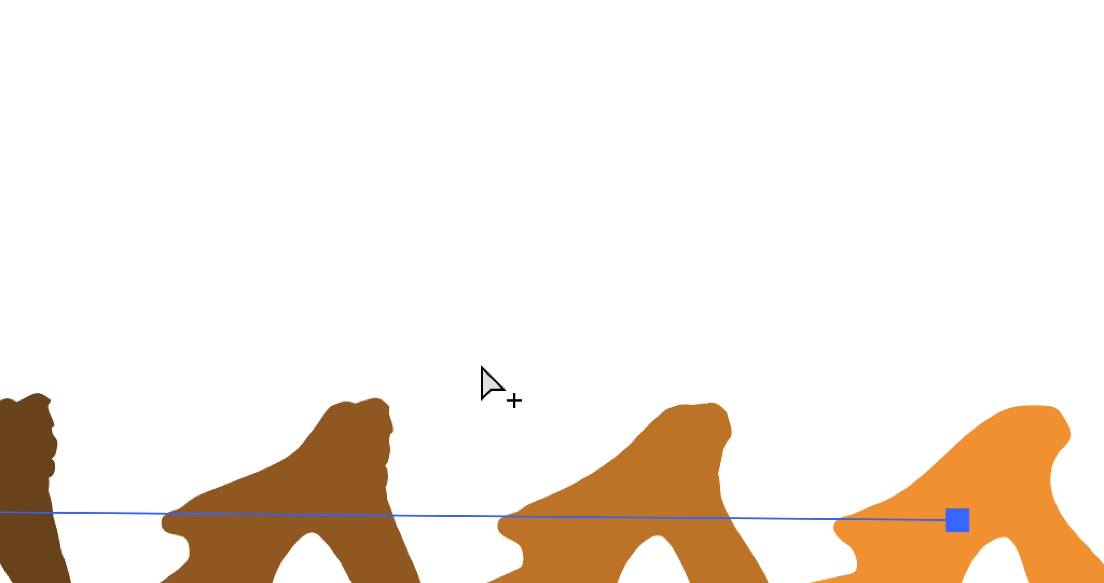
click(157, 245)
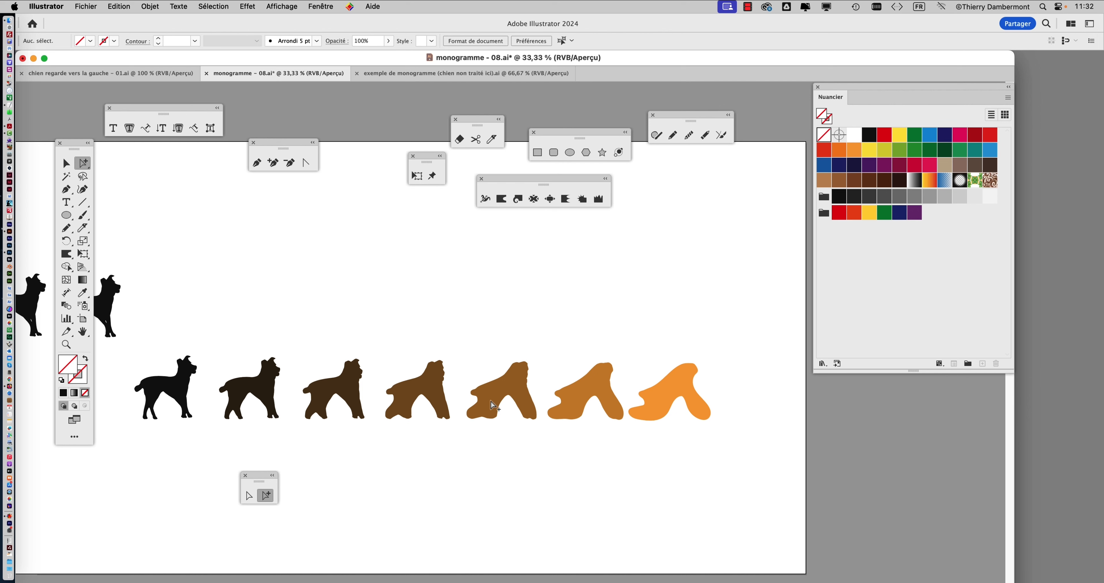
- Examine the intermediate shapes of the blend between the black dog and the orange shape up close
scroll(446, 409, left, 3)
scroll(446, 409, up, 2)
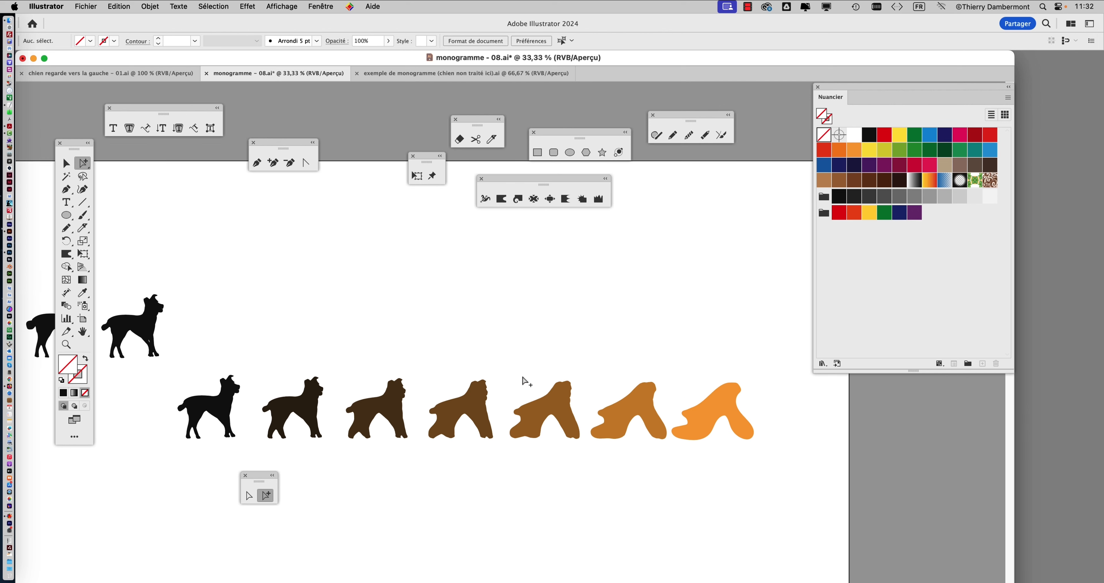
click(469, 409)
key(super+plus)
key(super+plus)
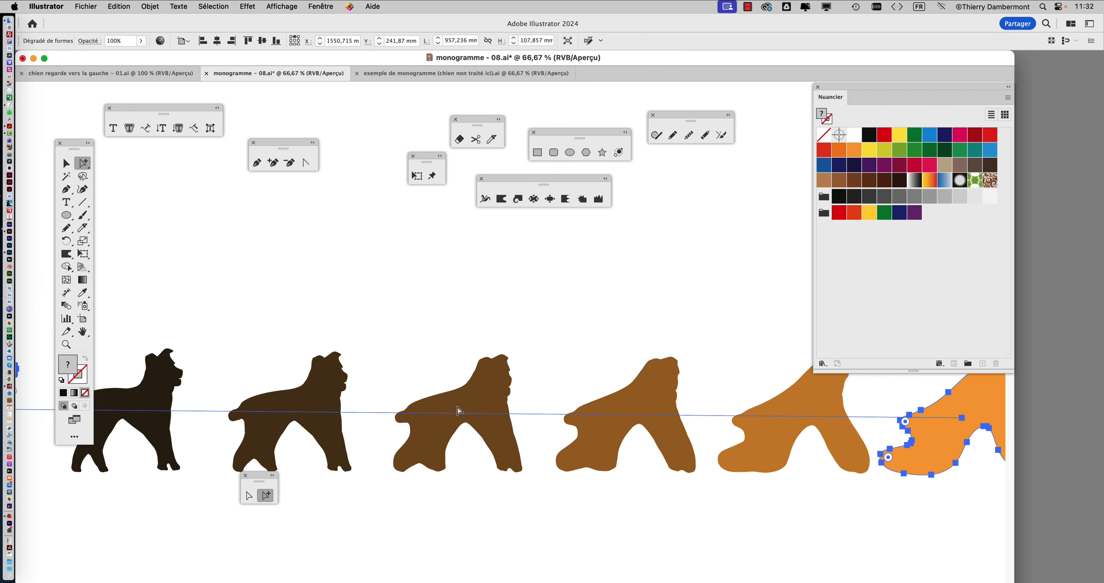
drag(335, 429, 357, 419)
key(super+minus)
key(super+minus)
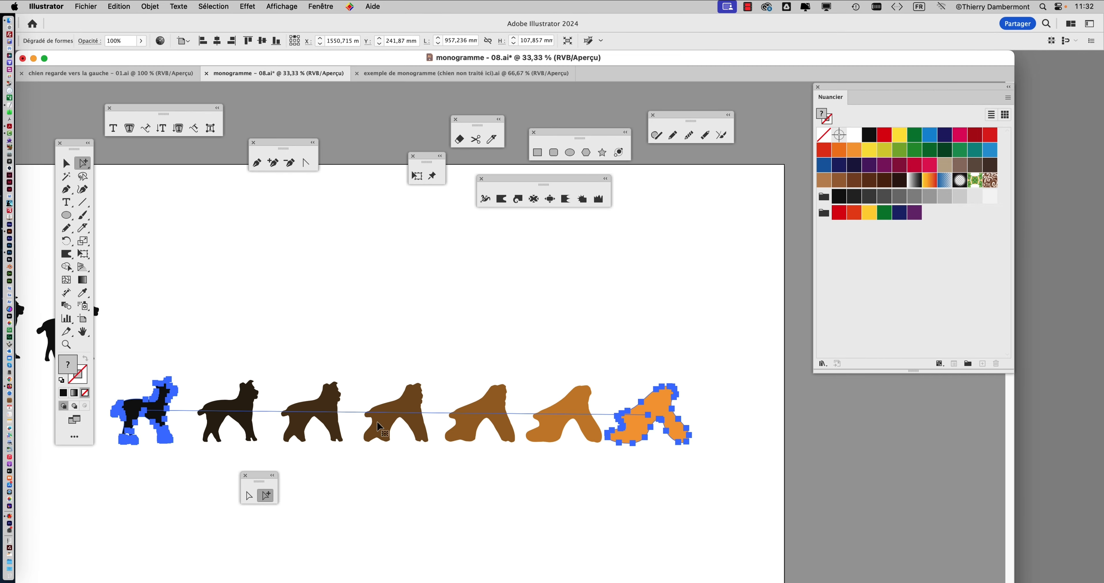
click(424, 469)
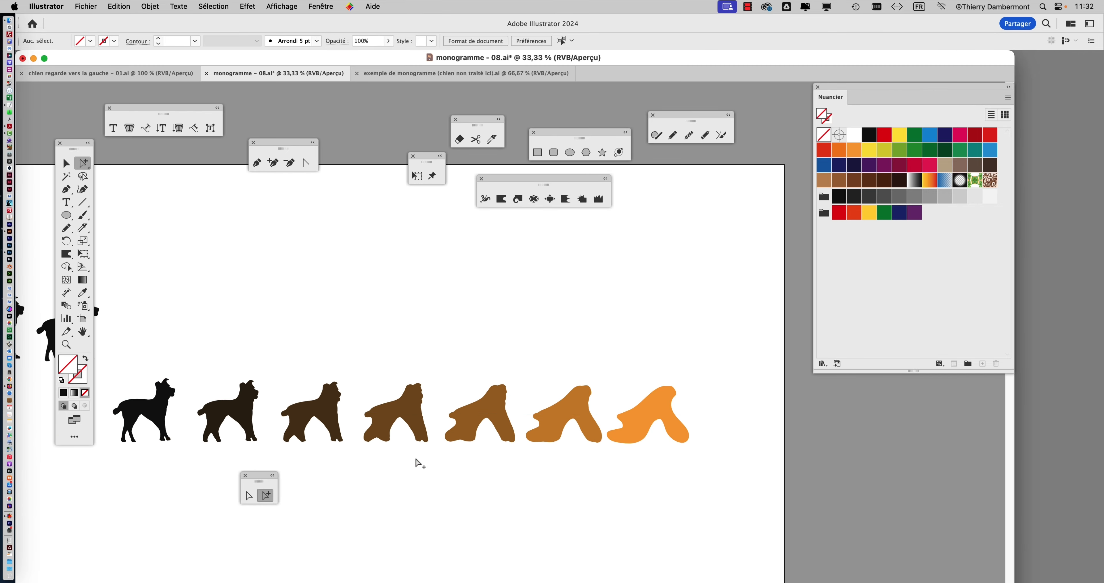
- Move only the blend's orange end shape farther right to widen the gaps between the figures
click(397, 421)
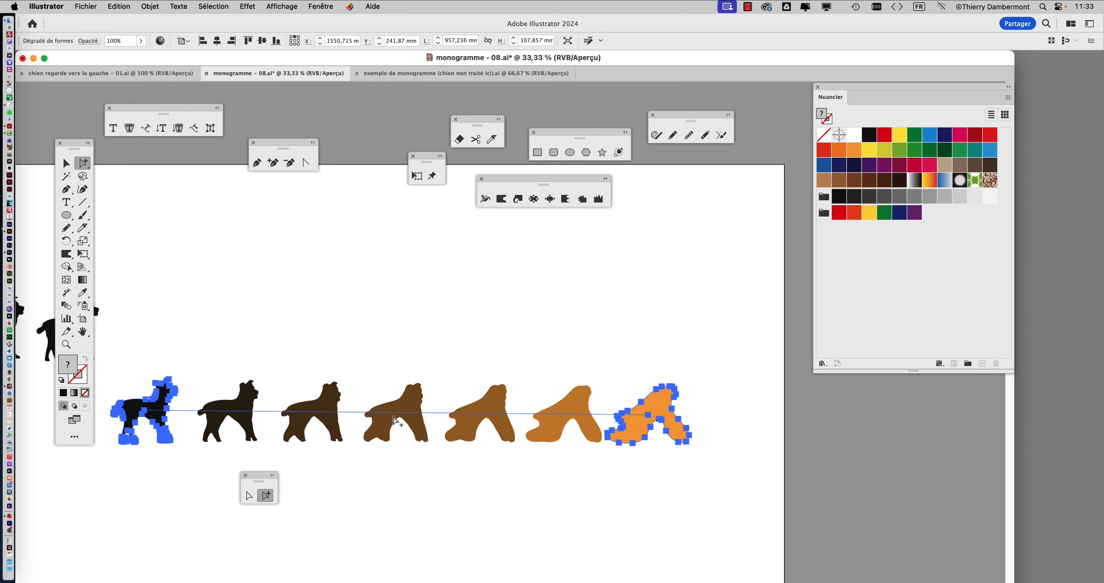
click(660, 455)
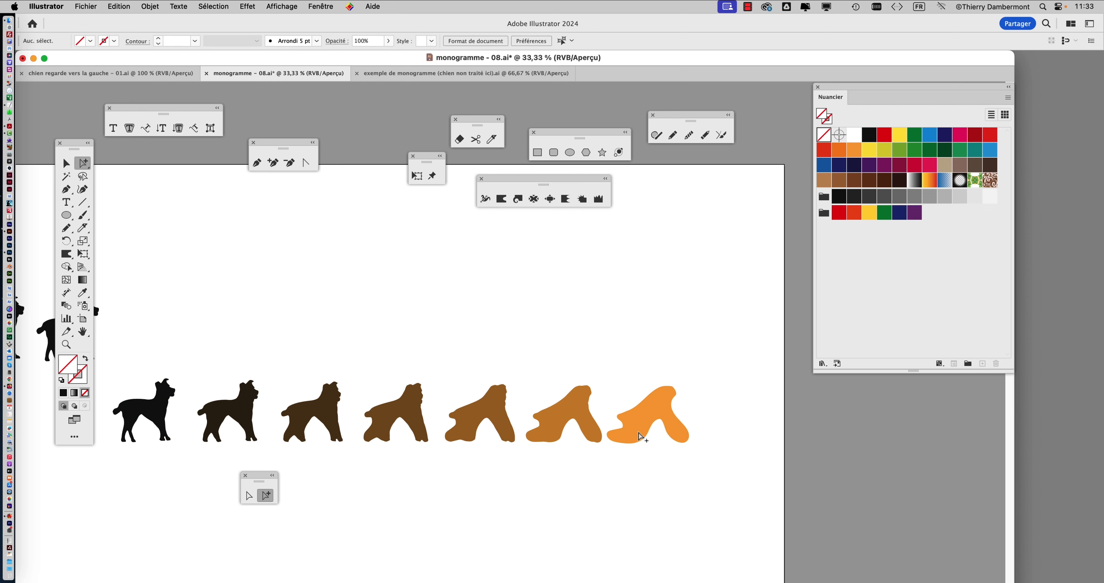
drag(638, 428, 720, 421)
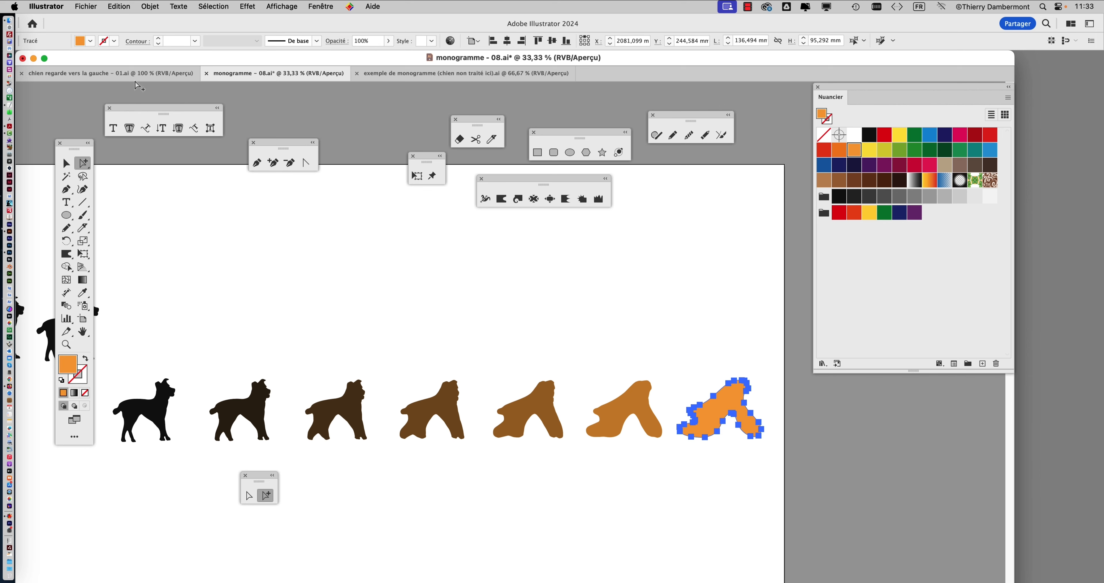
- Set the blend's spacing to 7 intermediate steps and deselect it
click(145, 6)
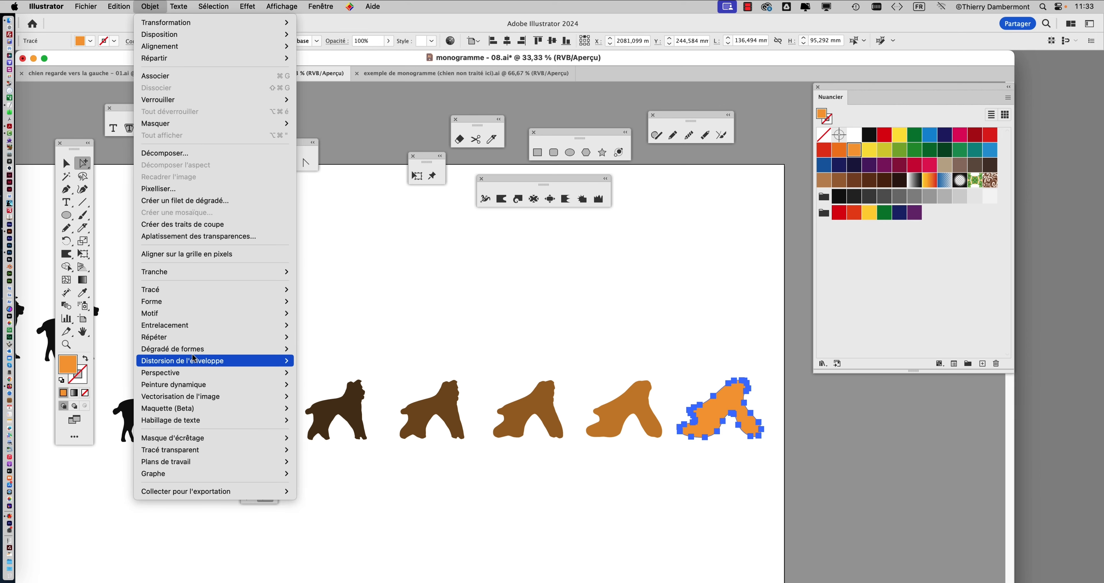
mouse_move(203, 352)
click(337, 378)
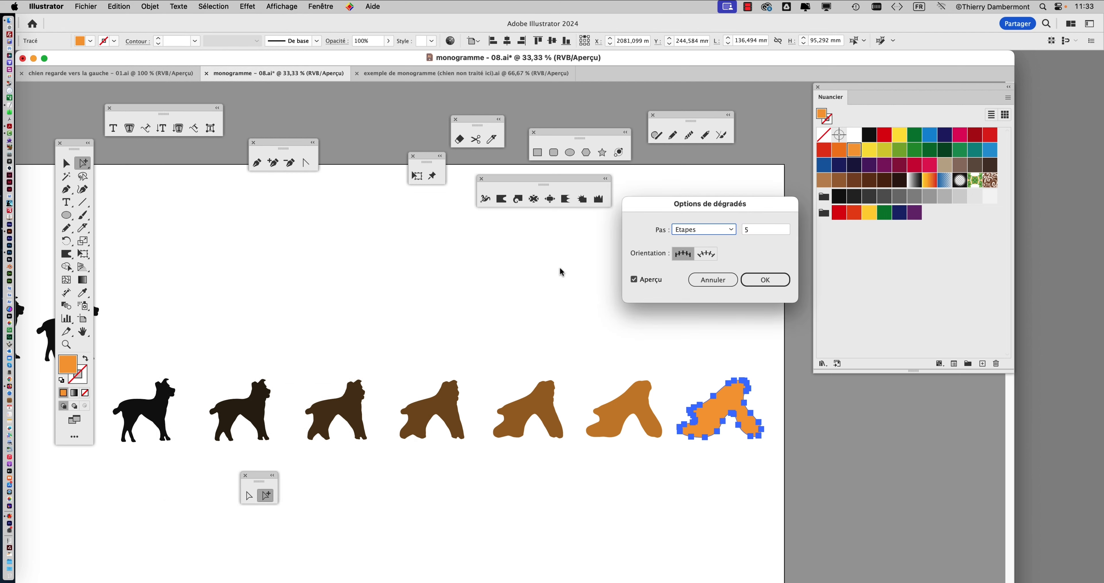
click(746, 233)
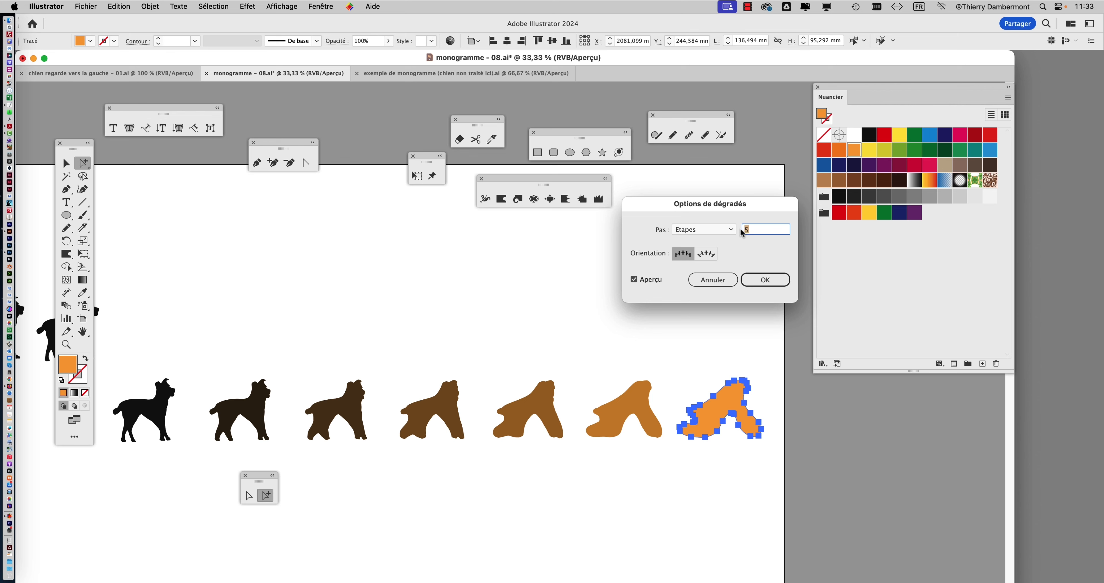
text(7)
click(765, 279)
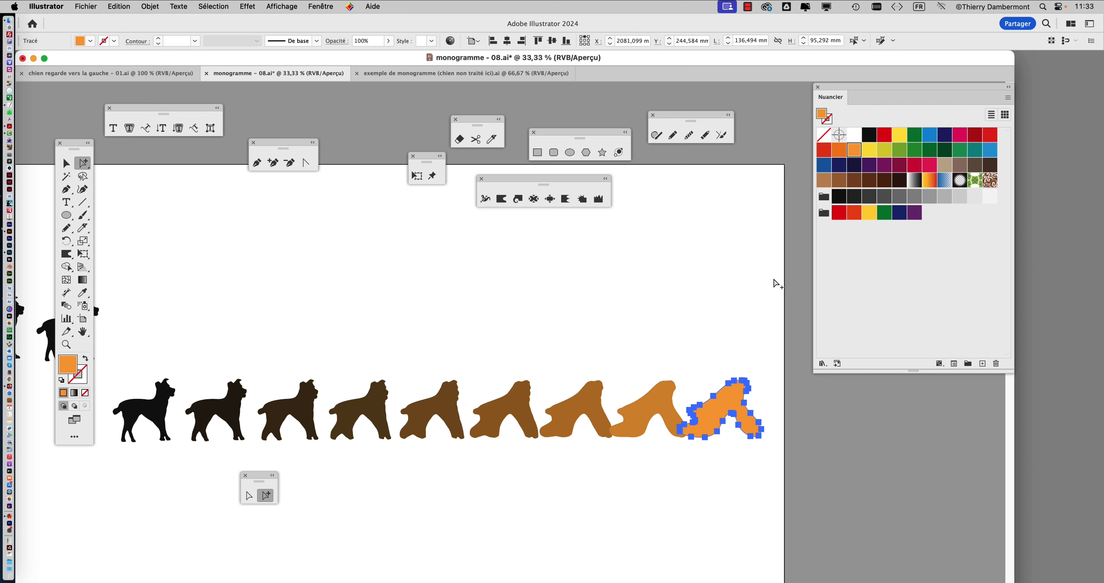
click(552, 314)
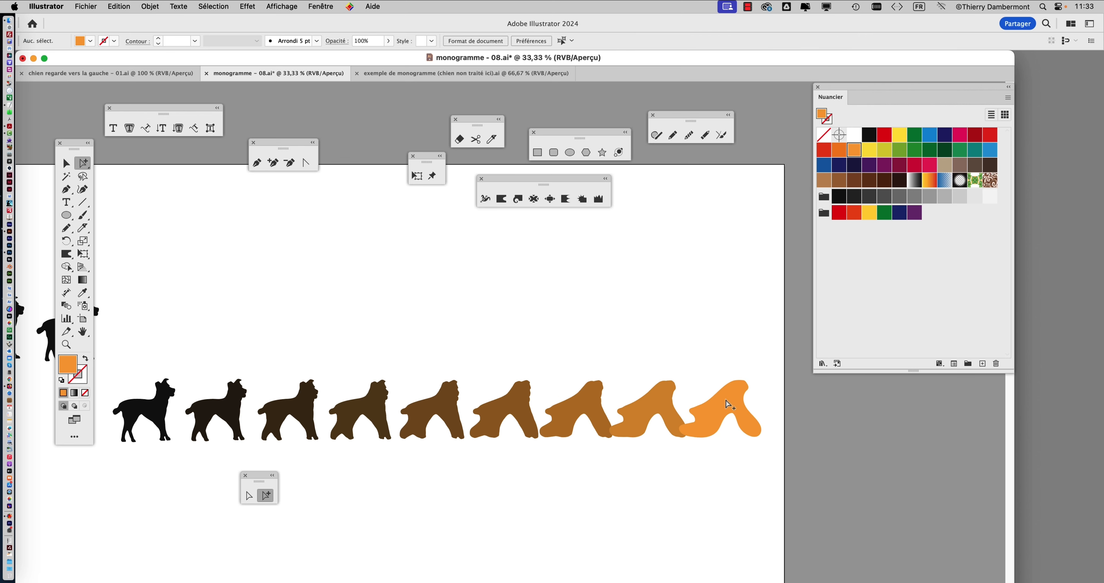
- Spread the blend by moving its orange end shape past the artboard's right edge, and shift the whole blend left onto the artboard
drag(723, 402, 900, 413)
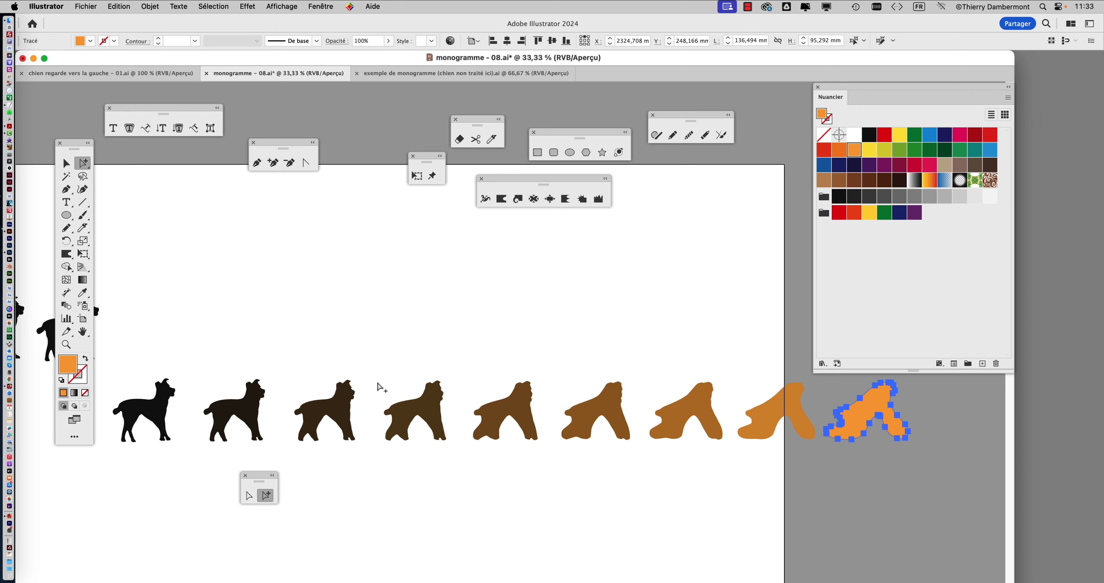
click(66, 163)
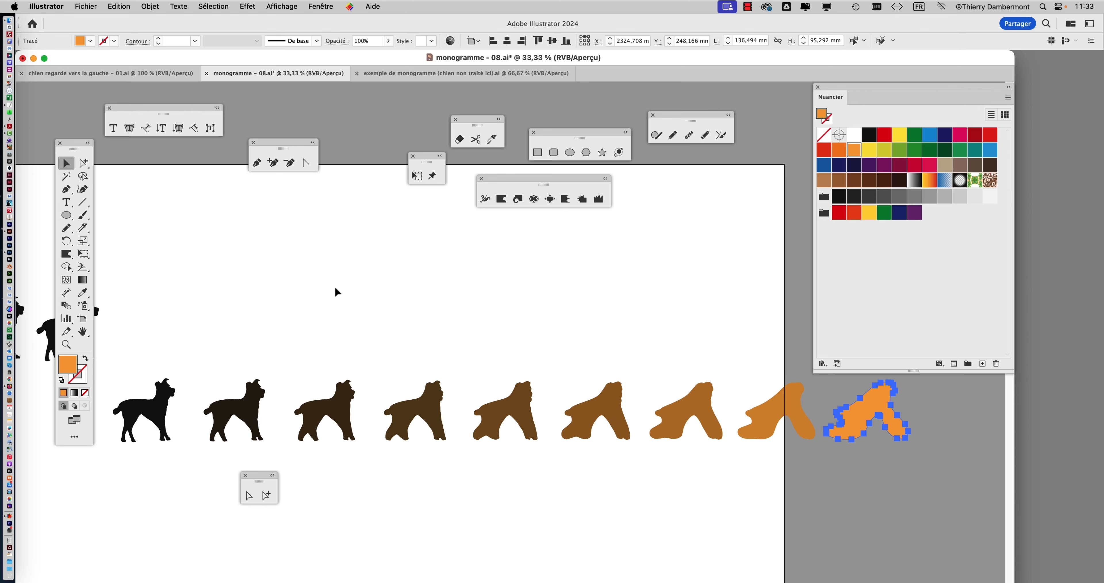
key(super+minus)
drag(349, 312, 506, 290)
drag(567, 359, 387, 424)
click(454, 338)
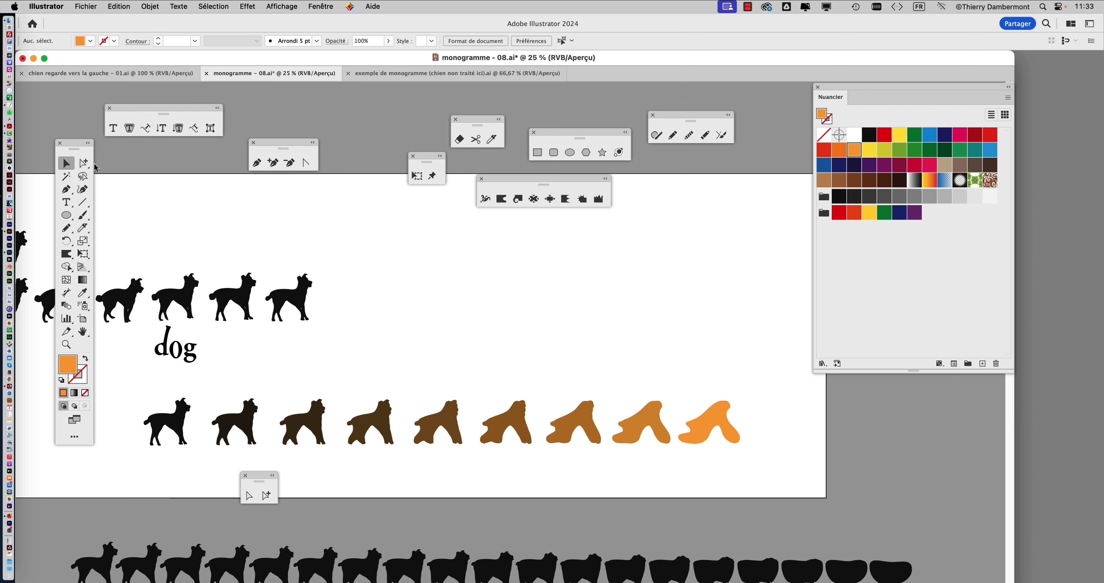
- Move the blend's orange end shape slightly left to tighten the spacing, and deselect it
click(84, 164)
click(715, 423)
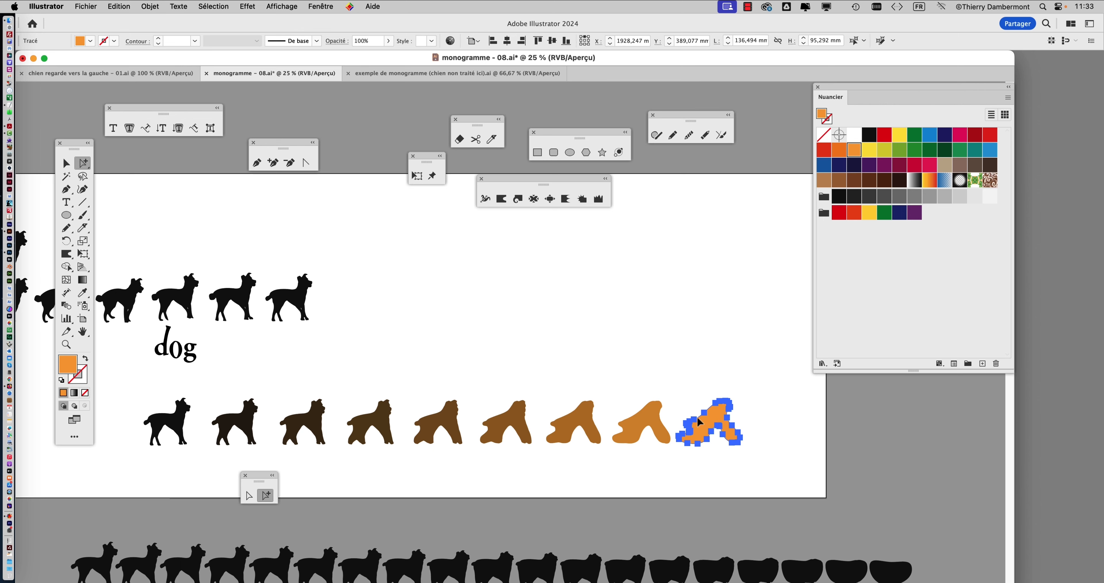
drag(698, 421, 662, 415)
click(542, 466)
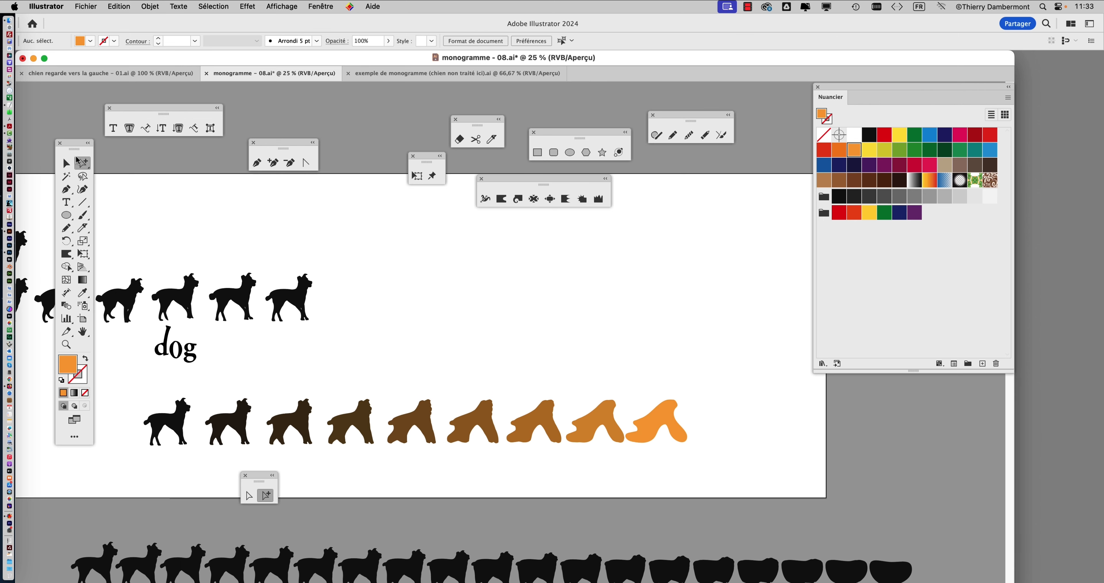
- Expand the whole blend into separate editable shapes
click(66, 161)
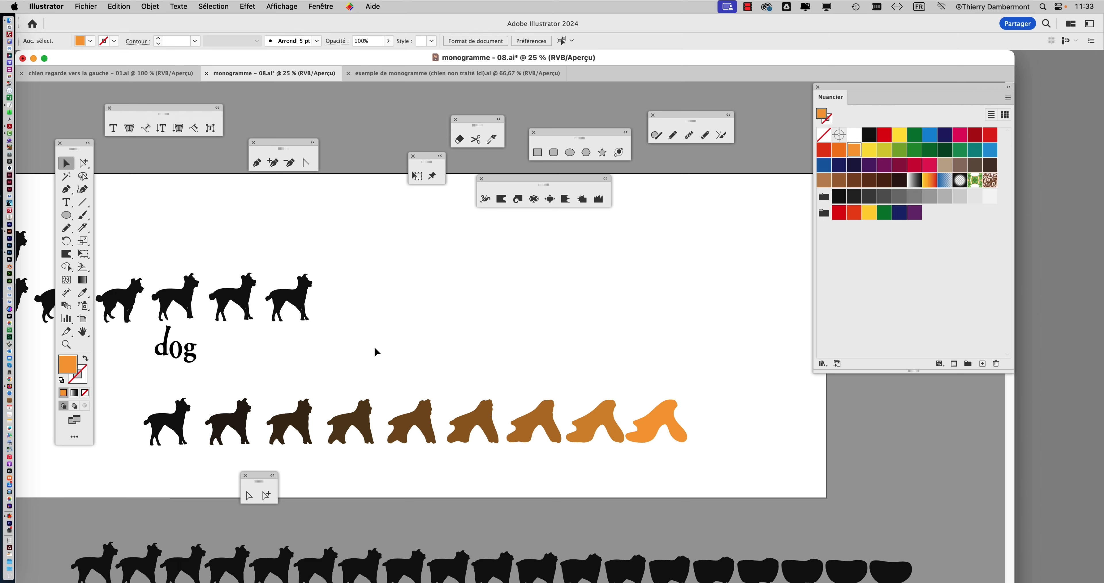
click(279, 435)
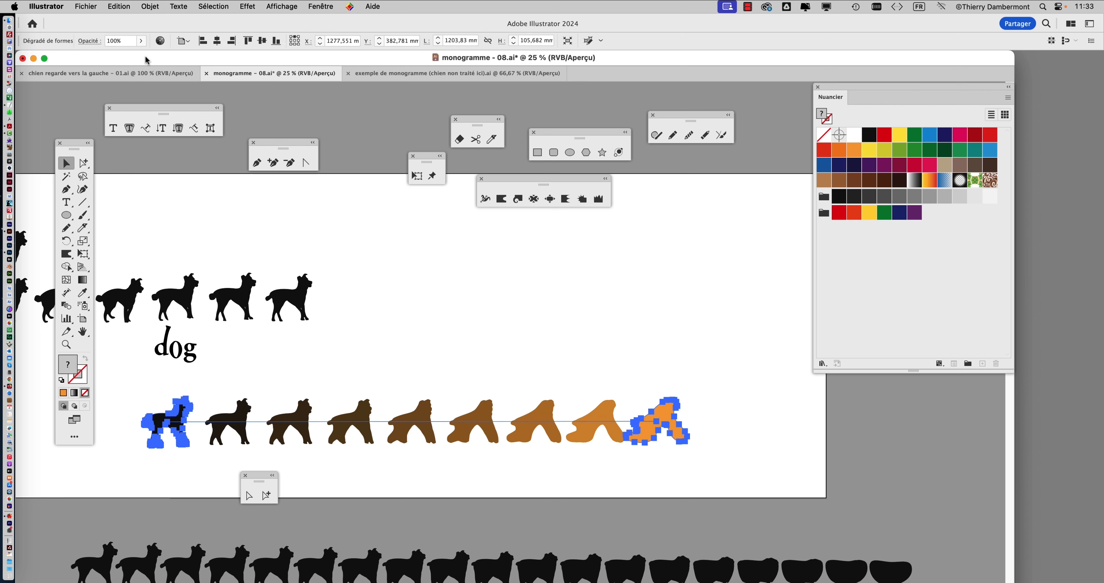
click(115, 6)
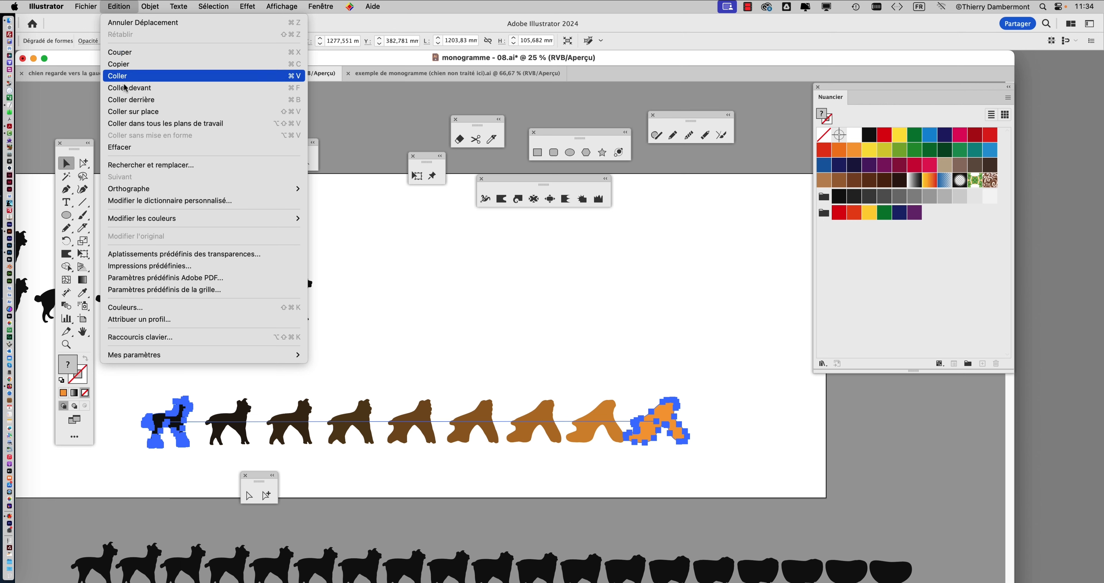
mouse_move(150, 7)
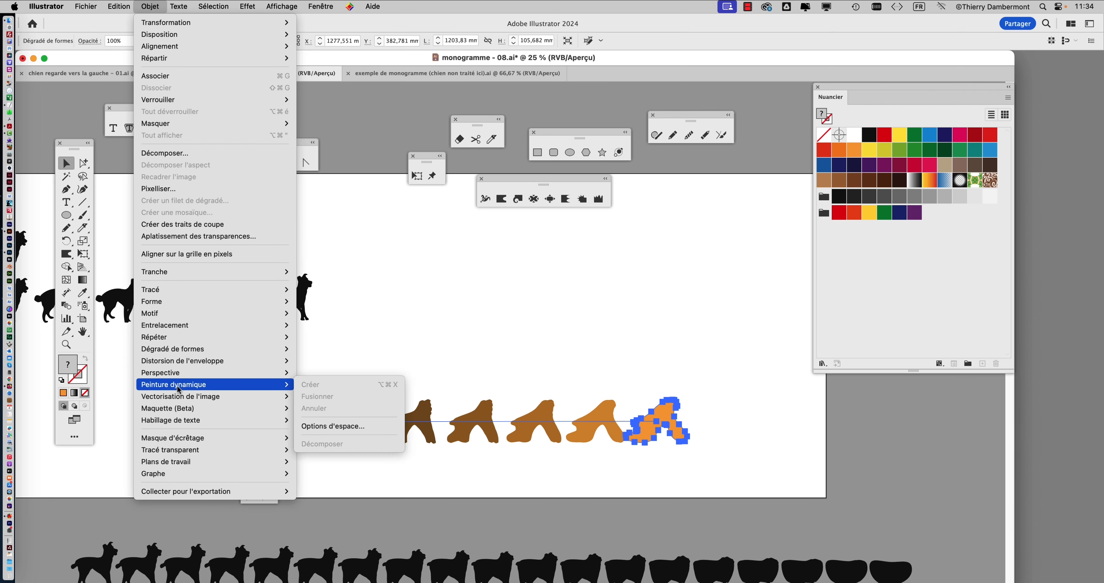
mouse_move(177, 354)
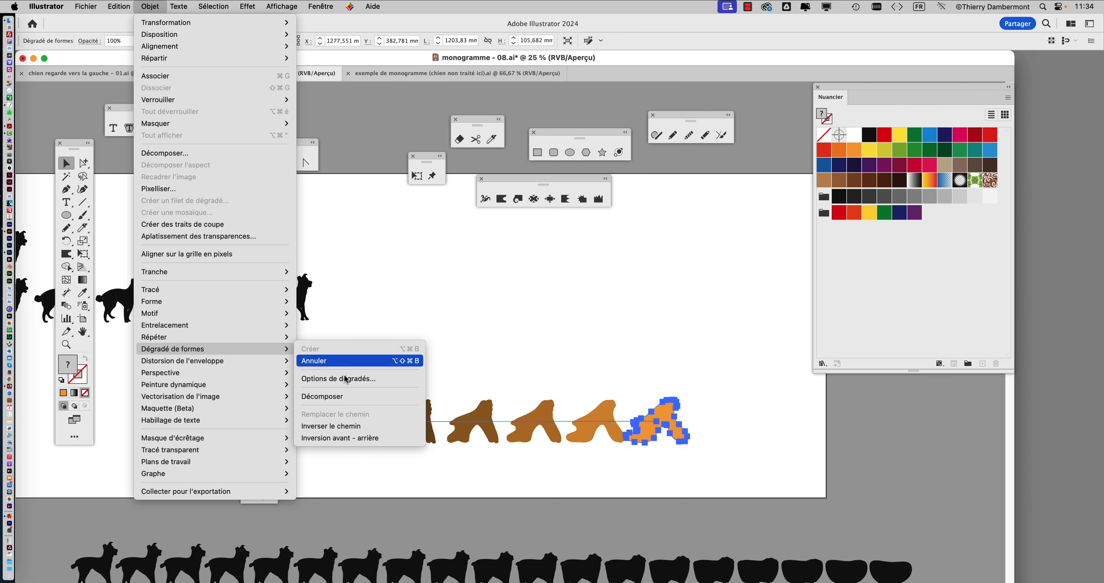
click(337, 396)
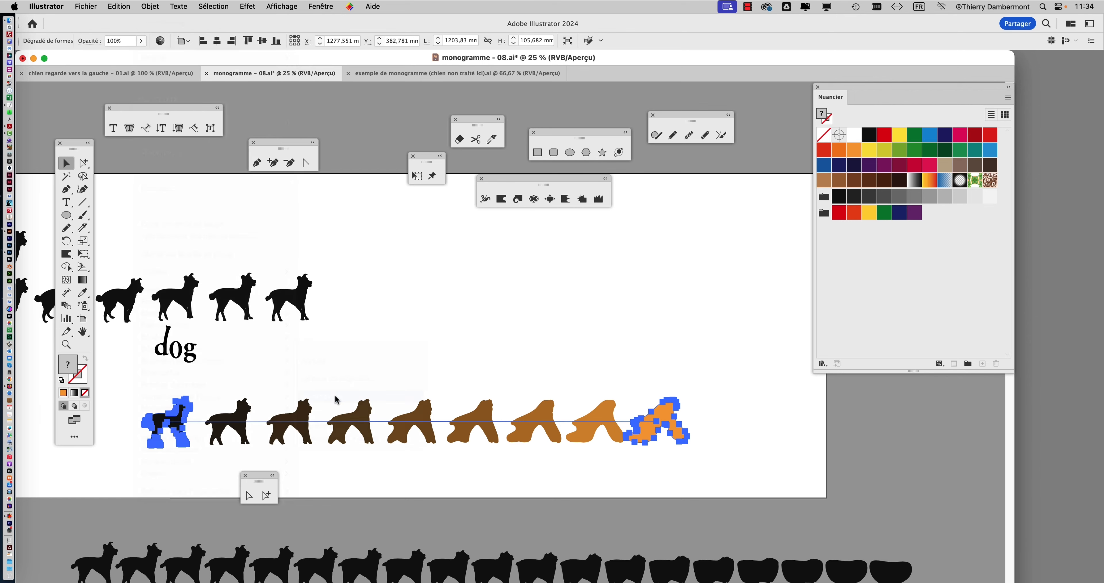
- Select several of the expanded figures one by one, from the brown ones to the darkest, to inspect their individual paths
click(82, 163)
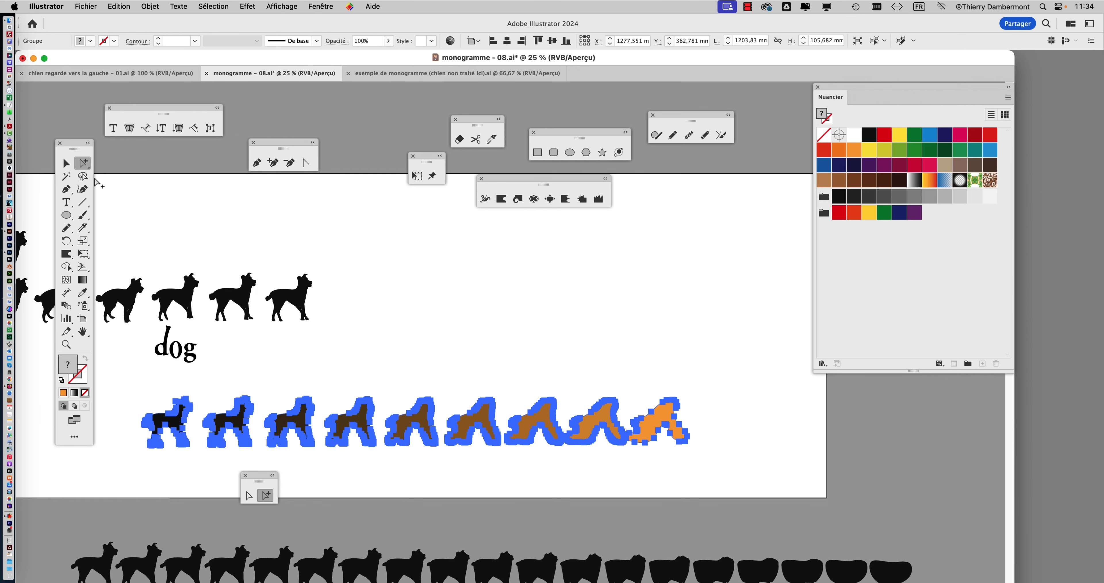
scroll(430, 440, up, 2)
click(406, 328)
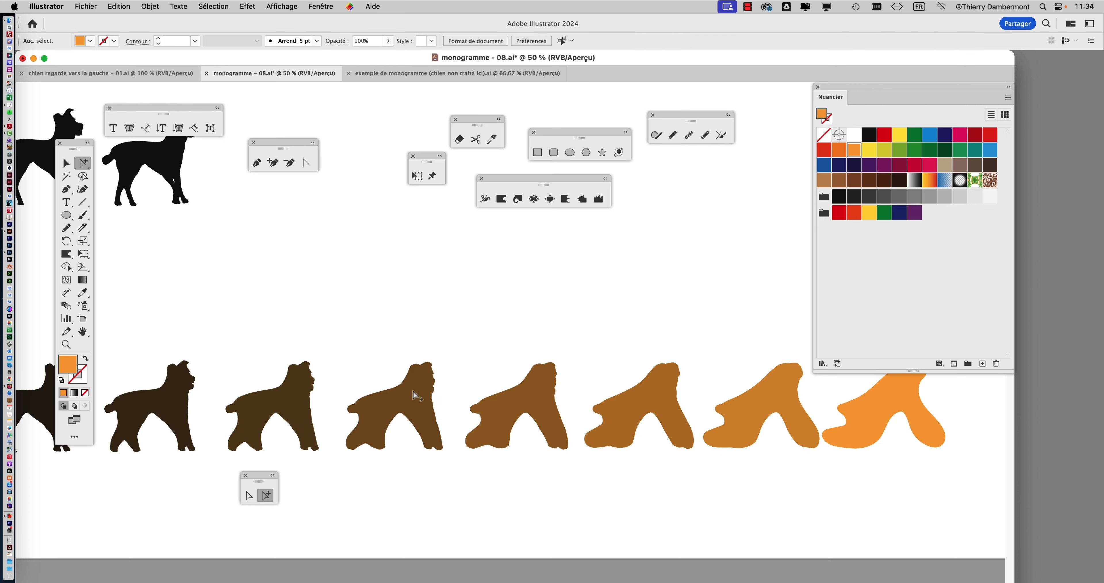
click(414, 396)
click(496, 401)
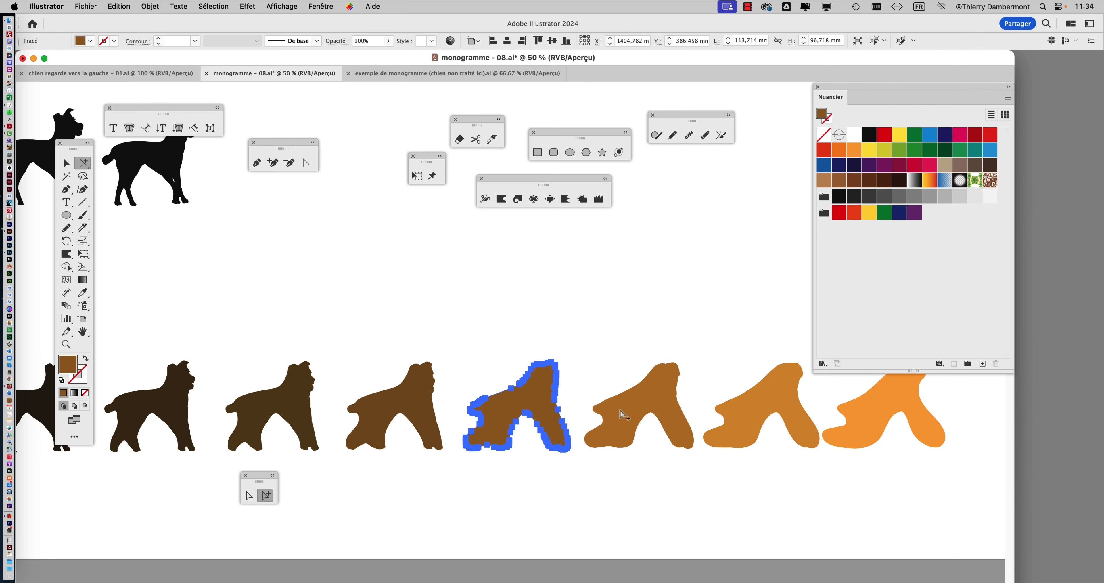
click(606, 411)
click(294, 404)
click(177, 397)
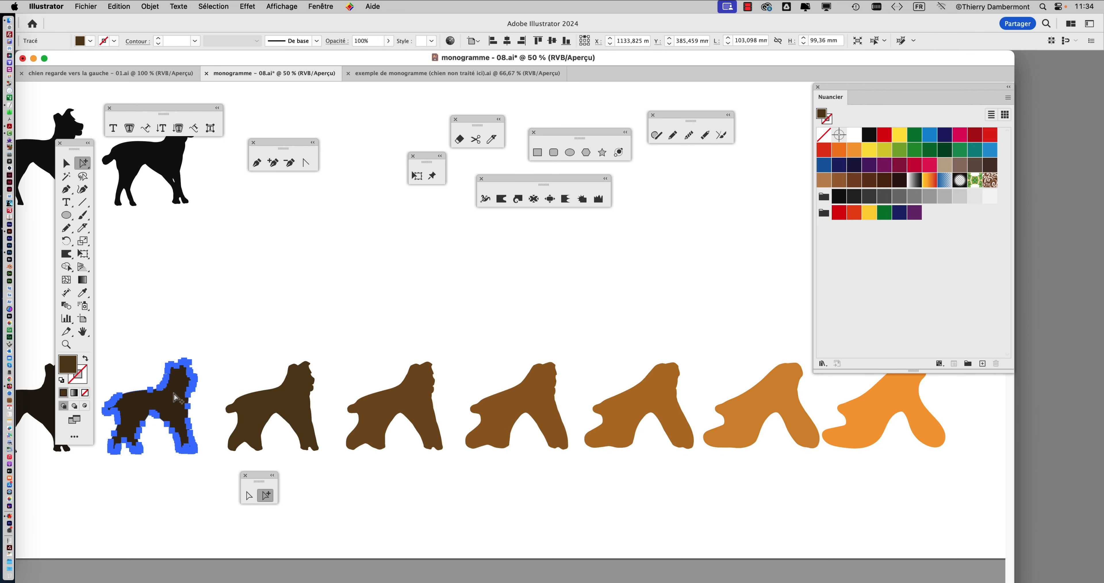
drag(171, 380, 342, 334)
click(227, 363)
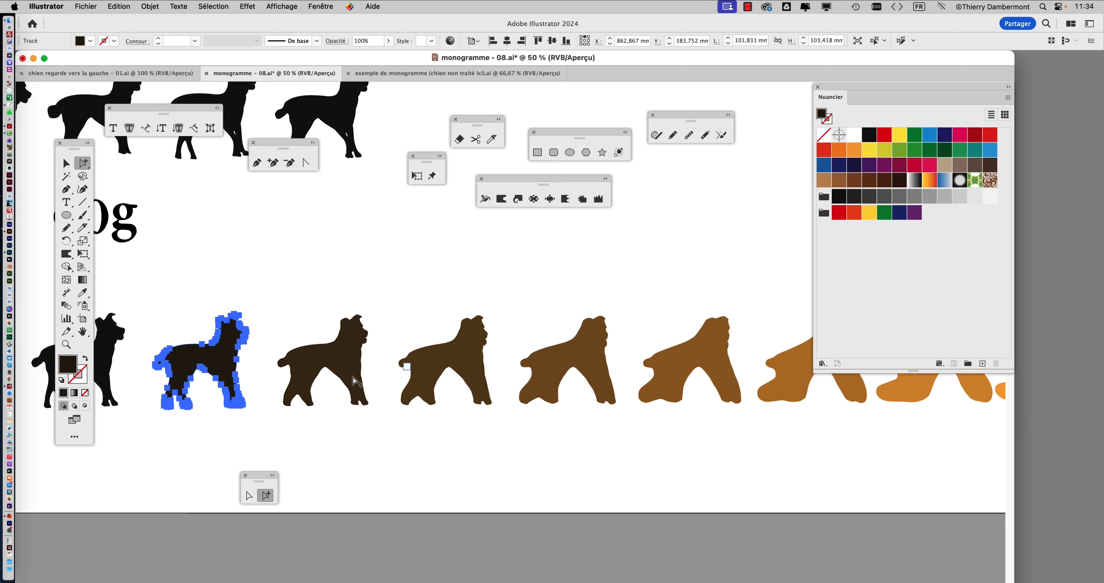
- Inspect the paths of the expanded figures near the orange end, working back toward the darker brown ones
scroll(267, 411, right, 10)
scroll(465, 425, right, 5)
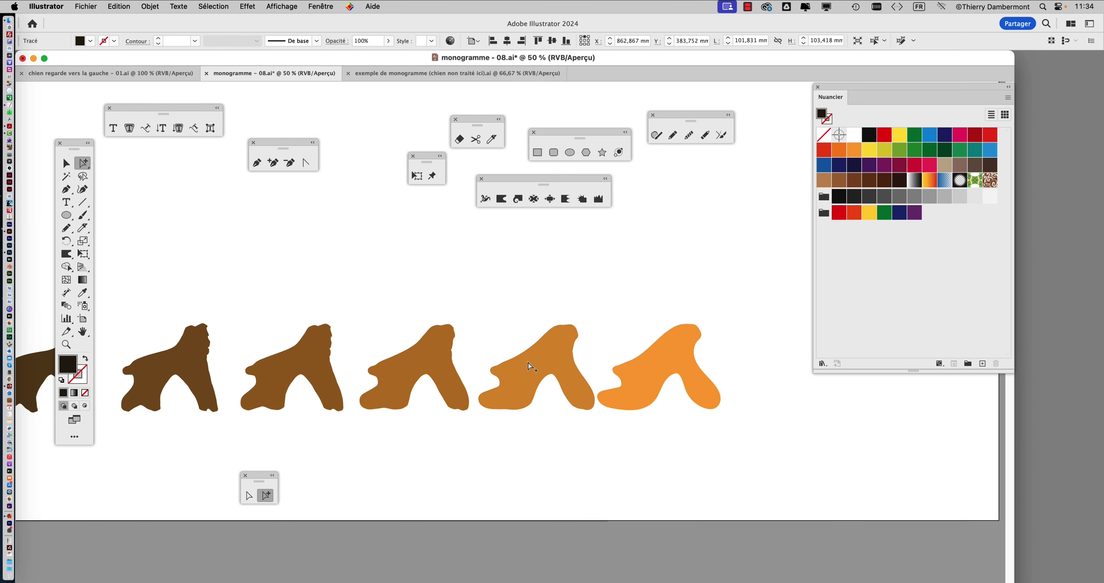
click(530, 371)
click(434, 371)
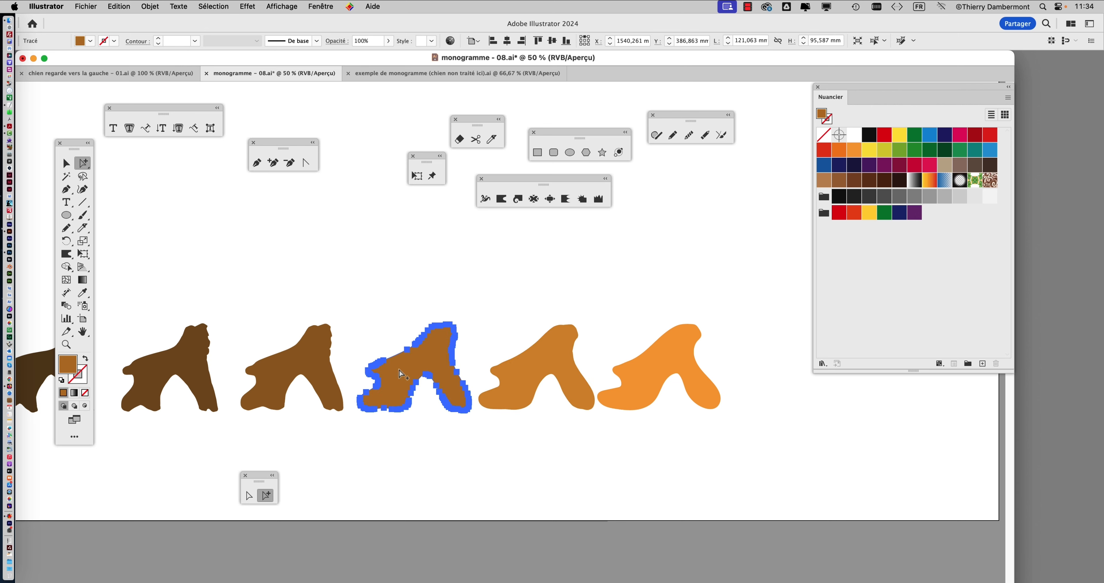
click(336, 372)
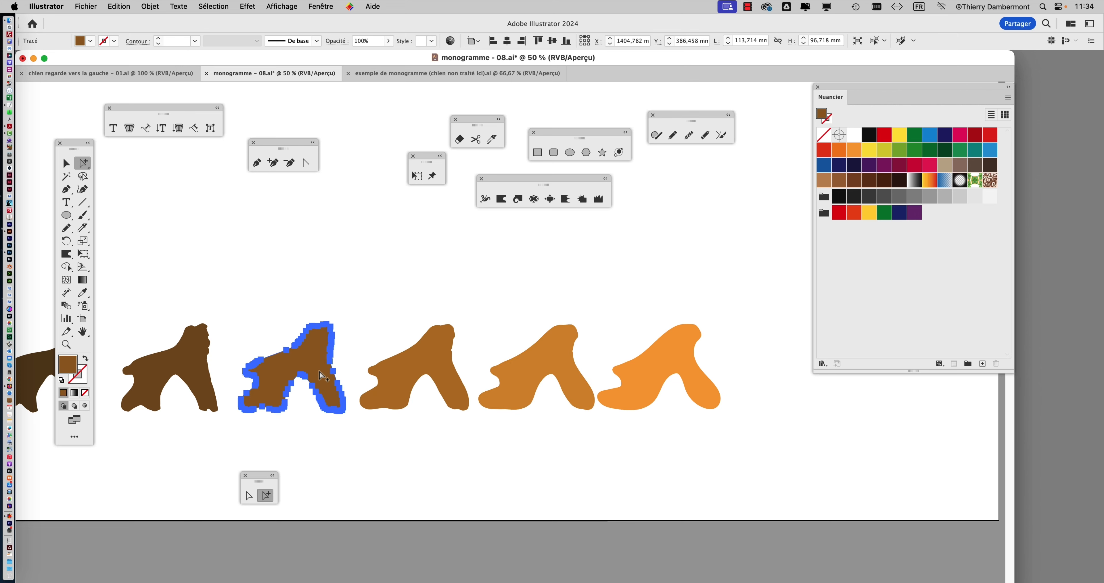
scroll(350, 379, left, 10)
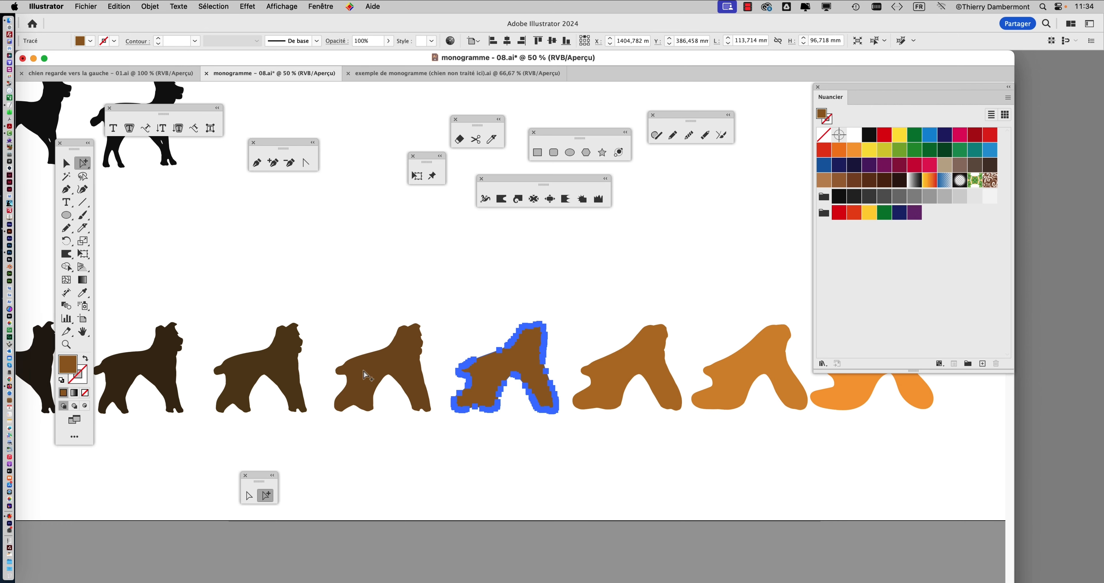
click(281, 369)
key(super+z)
key(super+z)
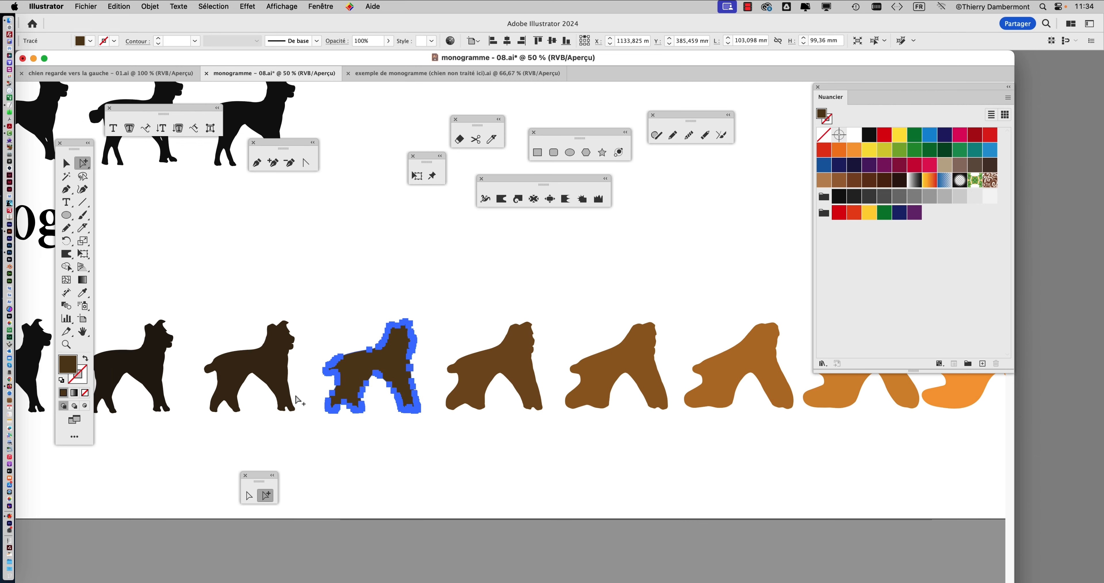
- Select the third figure in the row, counting the black dog as first, and examine its outline and anchor points up close
click(278, 376)
drag(283, 387, 483, 391)
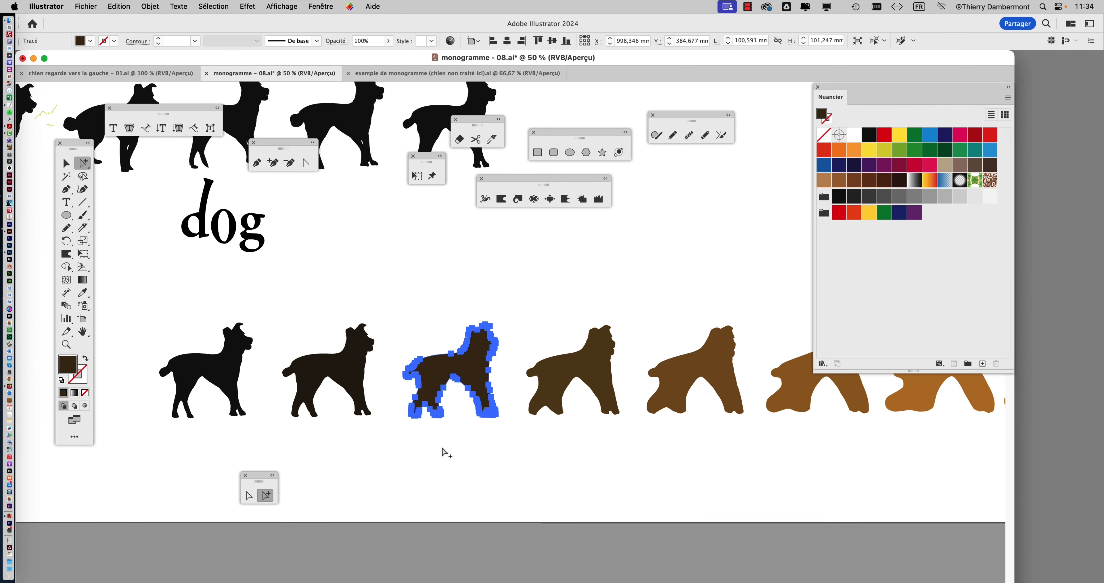
click(443, 449)
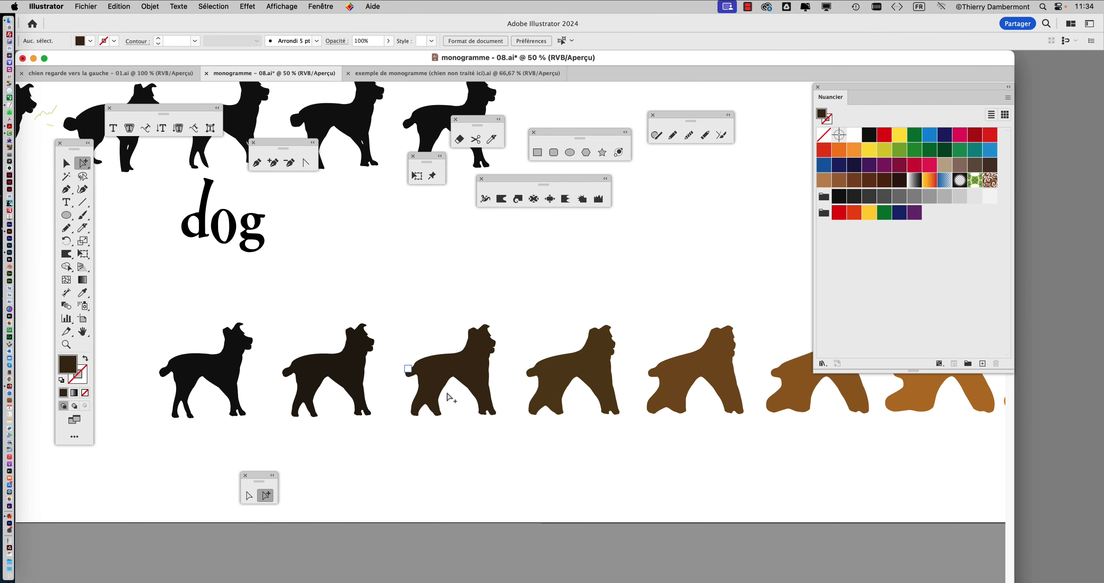
click(464, 361)
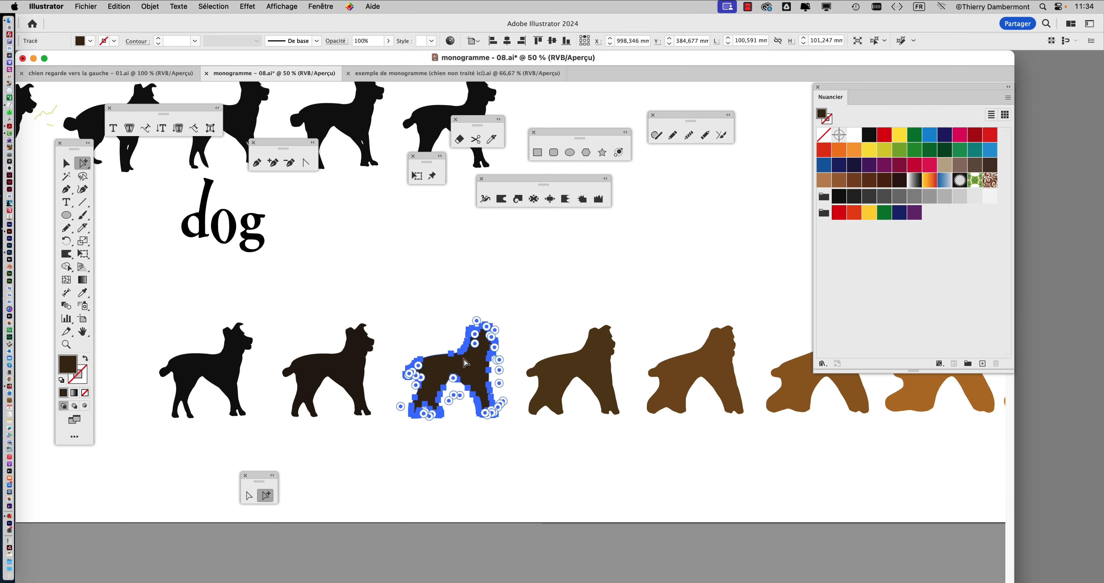
scroll(464, 362, up, 3)
scroll(464, 362, down, 2)
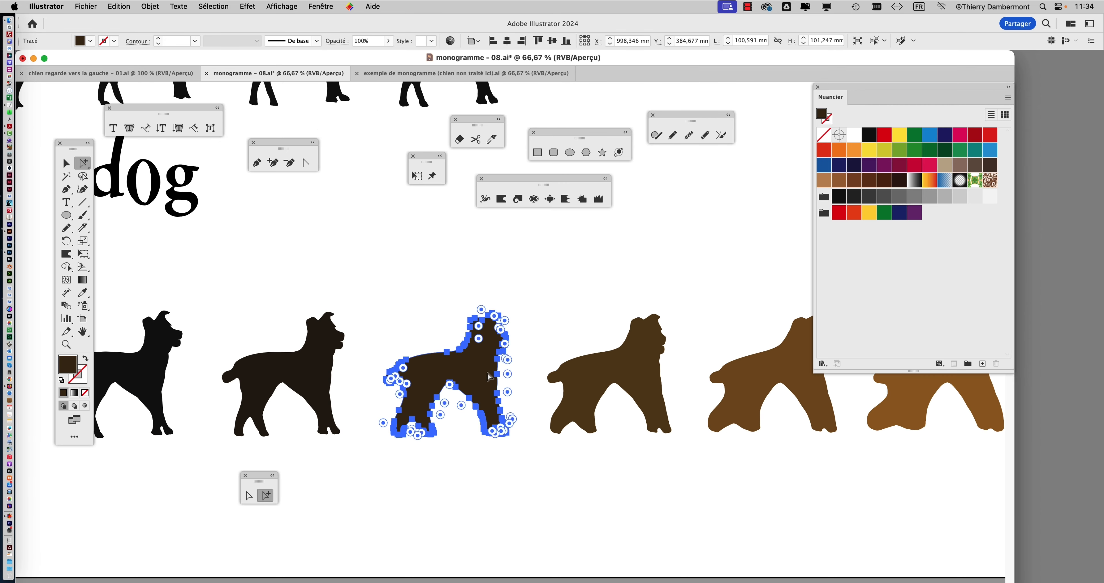
scroll(482, 390, up, 1)
click(538, 343)
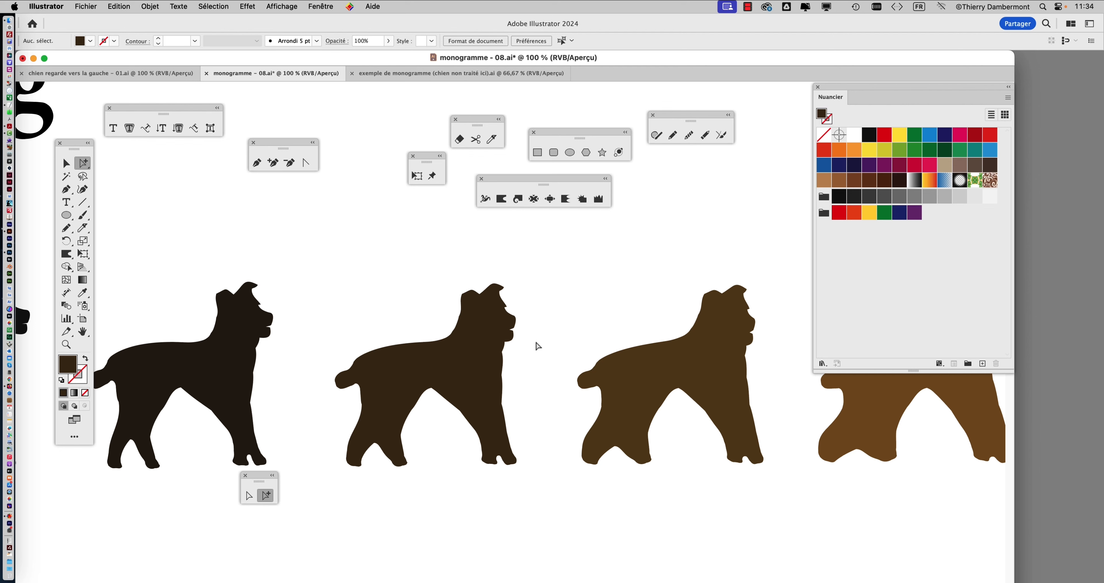
scroll(537, 345, down, 2)
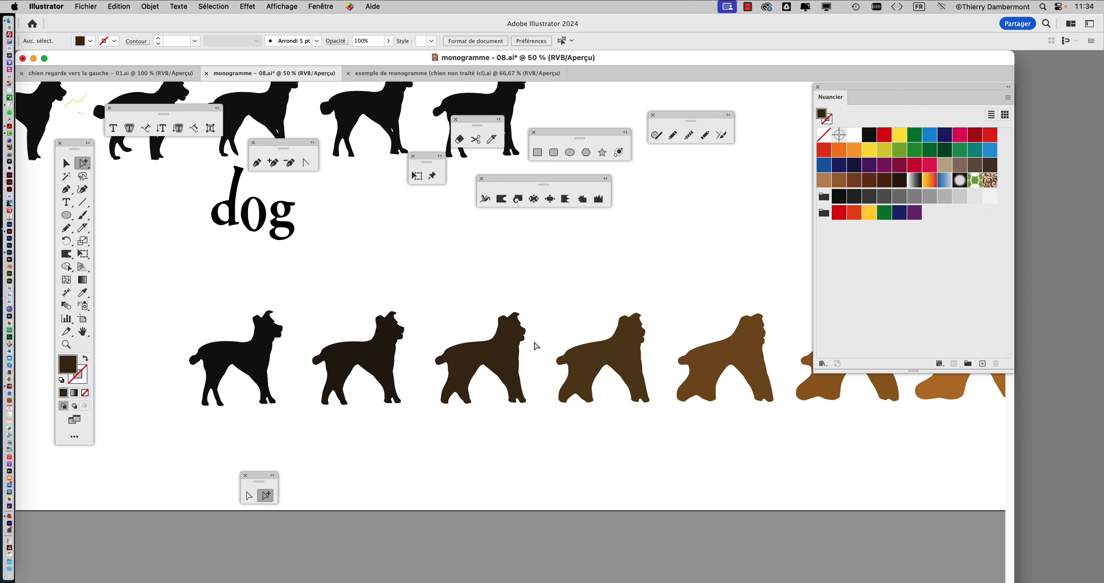
- Select the third figure, look over the whole row up to the orange shape, and clear the selection
click(509, 355)
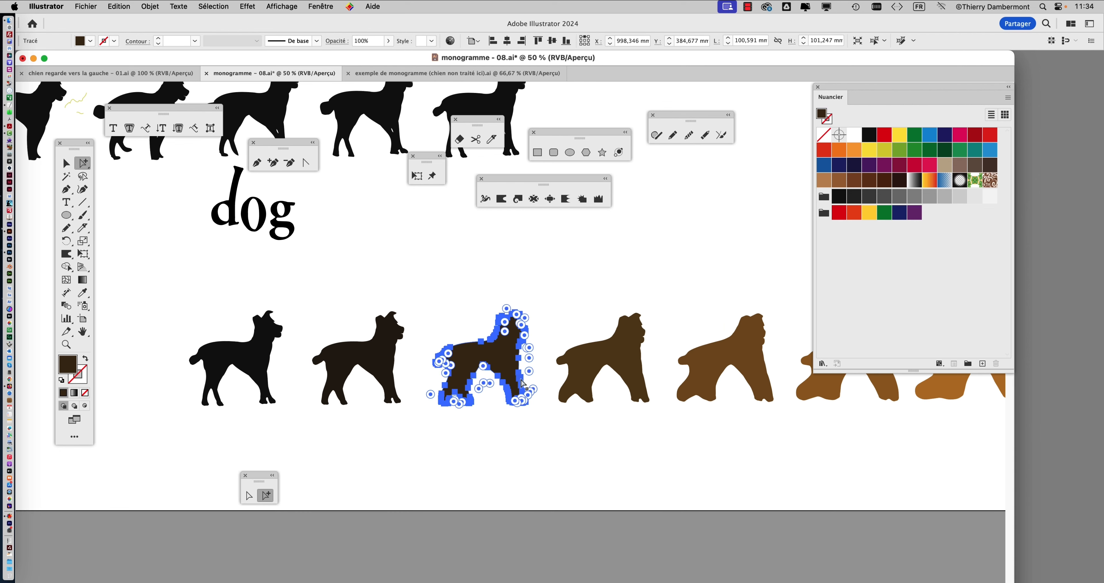
scroll(522, 382, down, 1)
drag(574, 411, 273, 426)
drag(404, 430, 274, 401)
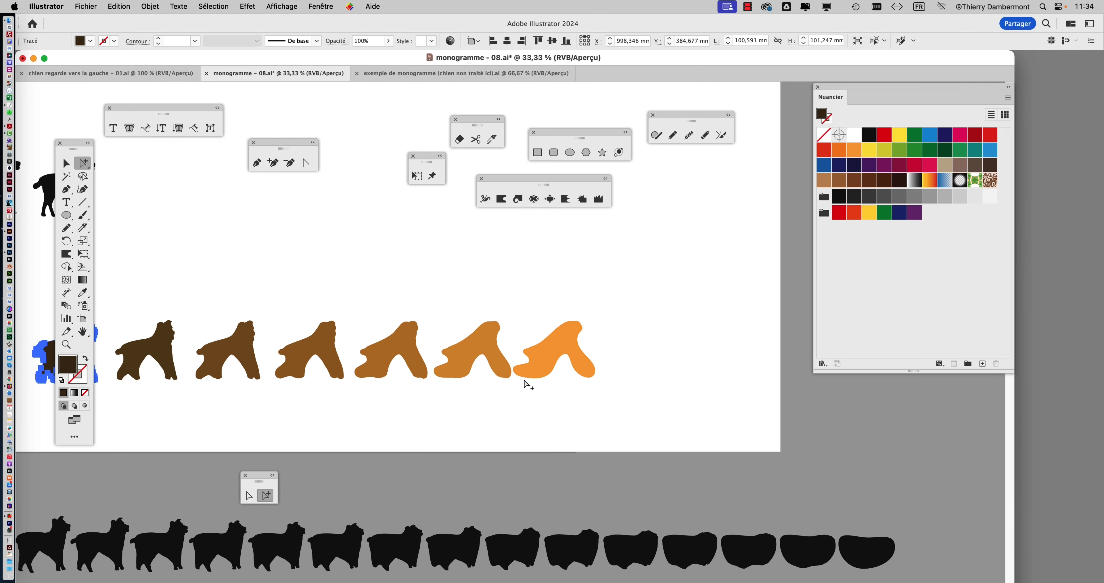
scroll(544, 423, down, 1)
scroll(544, 423, left, 5)
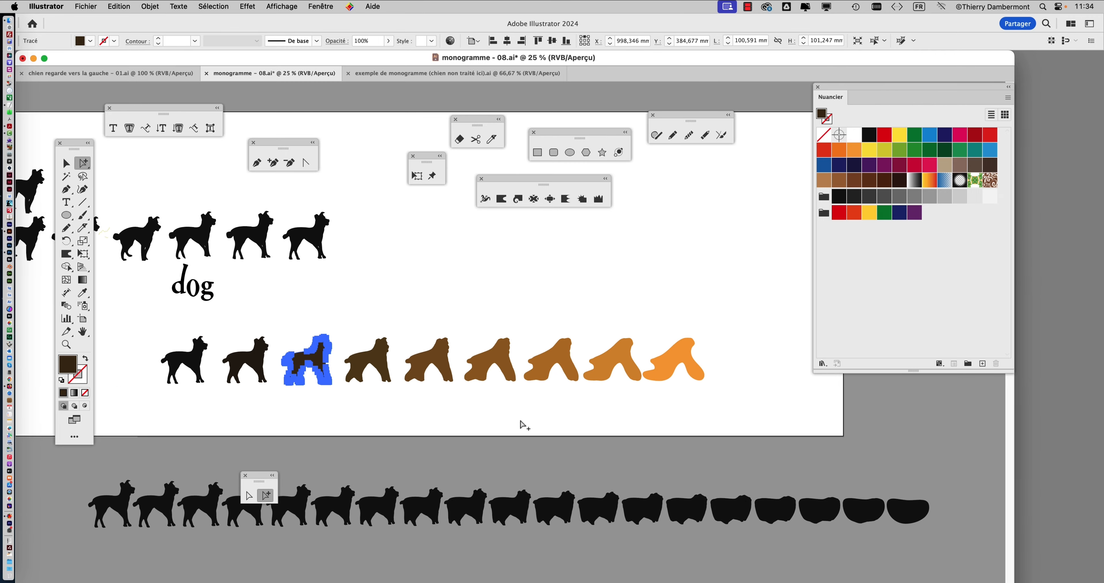
click(520, 424)
- Save the document under the new name "monogramme - 09.ai"
click(86, 6)
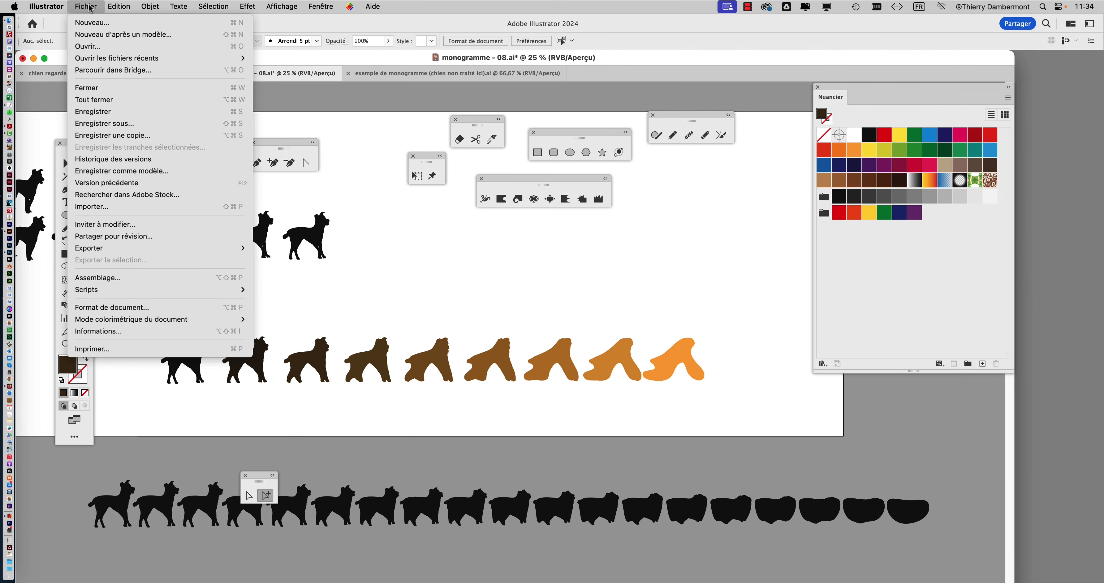
click(139, 128)
click(664, 114)
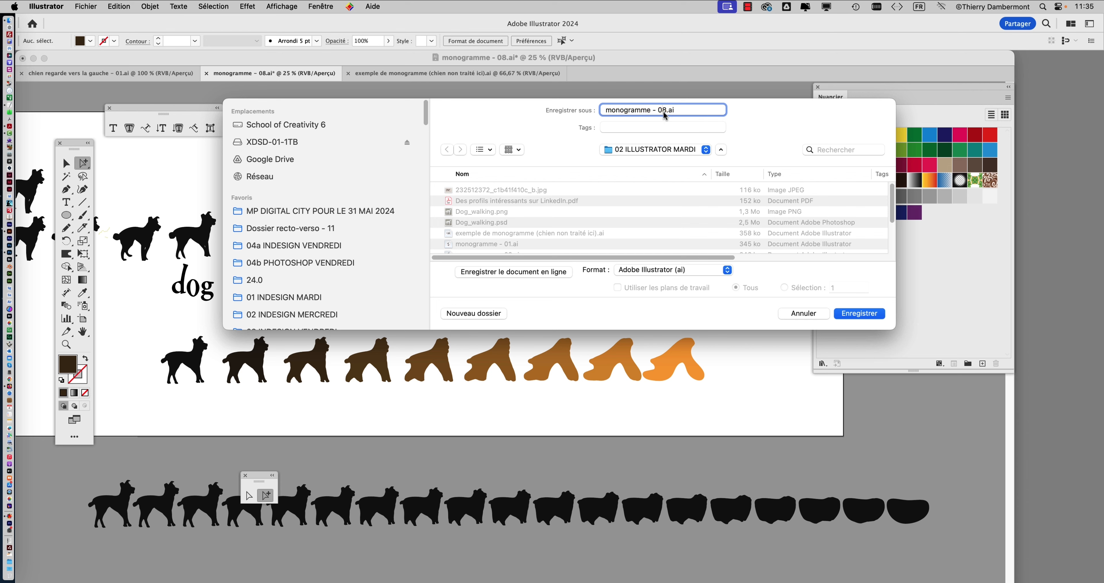
drag(663, 111, 661, 112)
text(9)
key(Return)
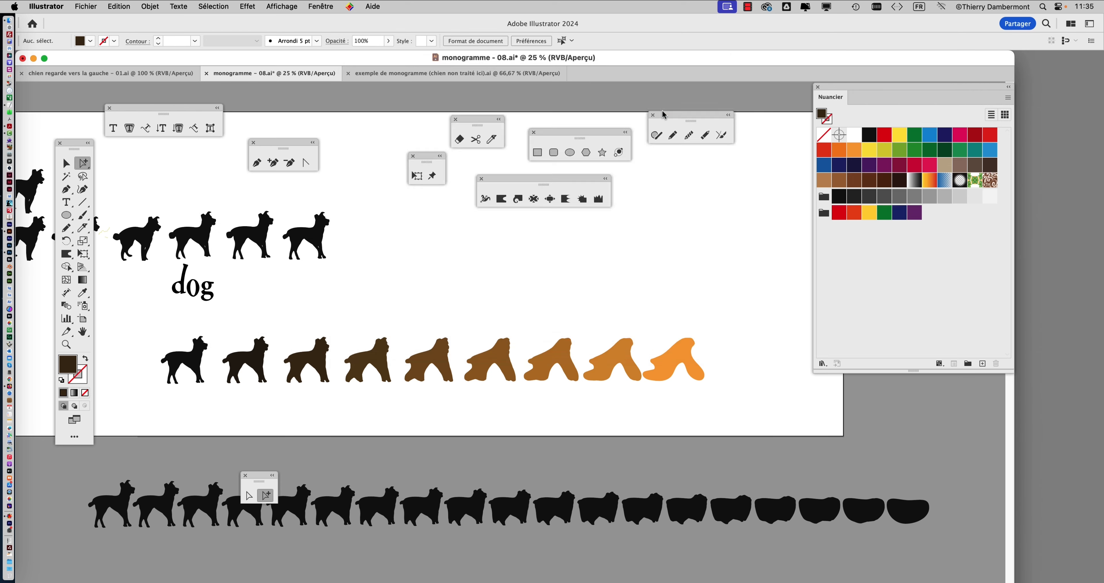
click(713, 410)
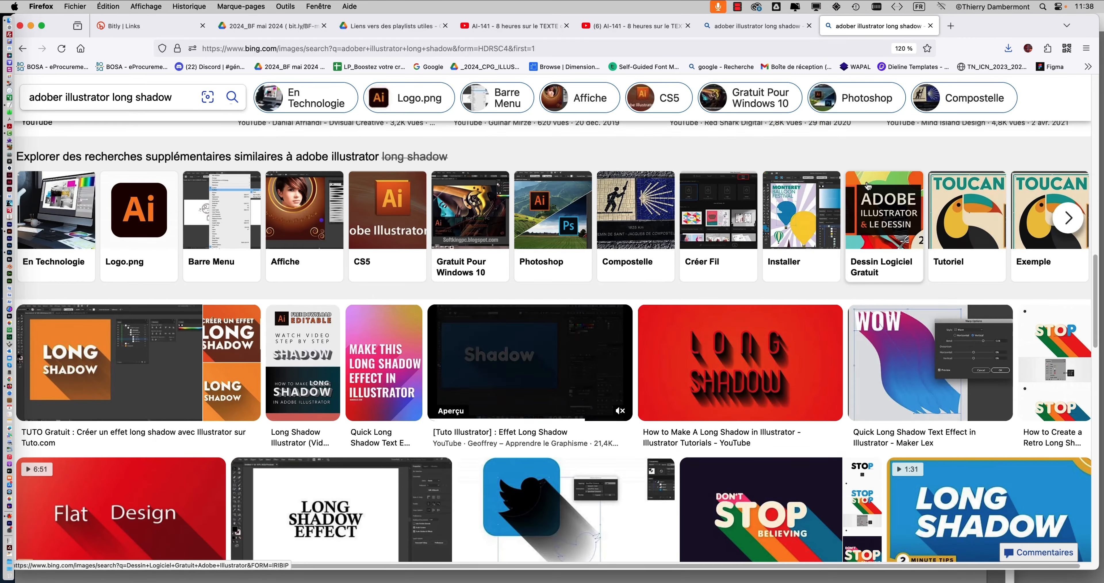
- In Firefox, view the red "How to Make A Long Shadow in Illustrator" image at full size and return to the image results
click(733, 362)
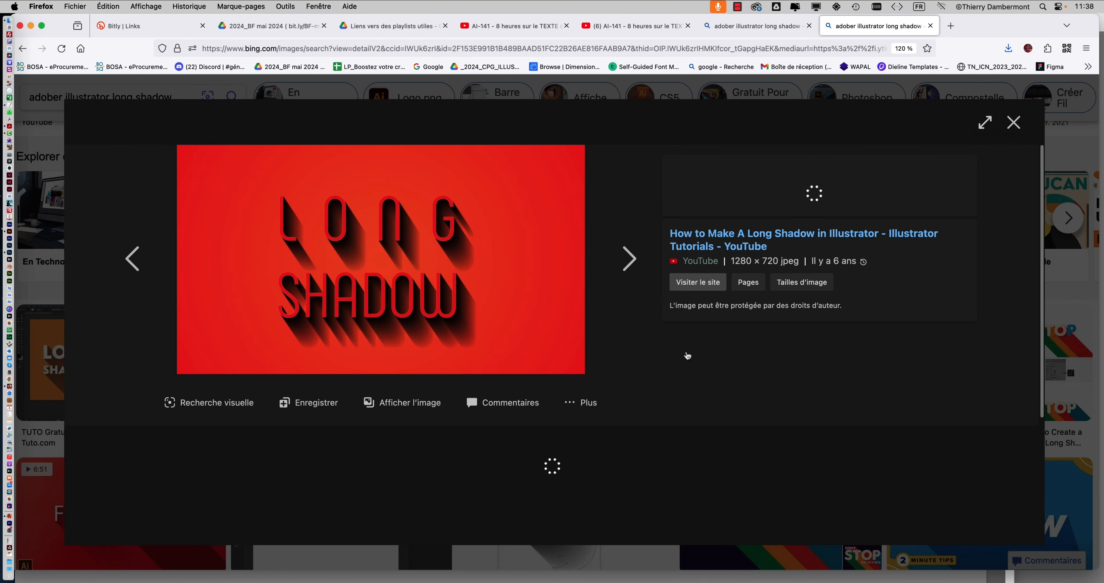
click(408, 403)
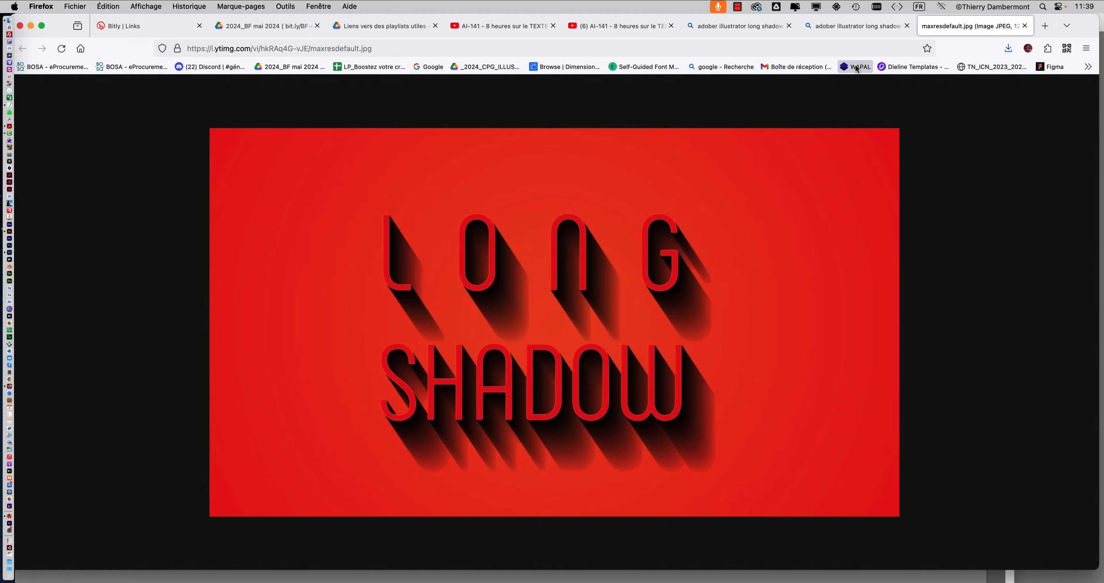
click(855, 27)
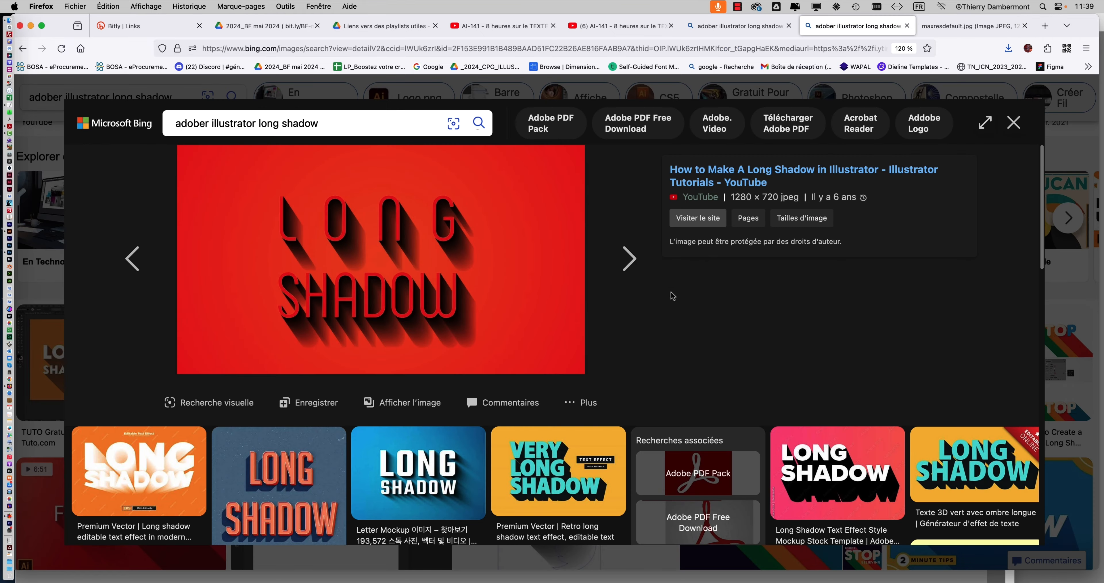
click(1015, 124)
- Find the red "Flat Design" long shadow image further down the results, view it at full size and close its preview
scroll(634, 317, down, 1)
scroll(633, 324, down, 4)
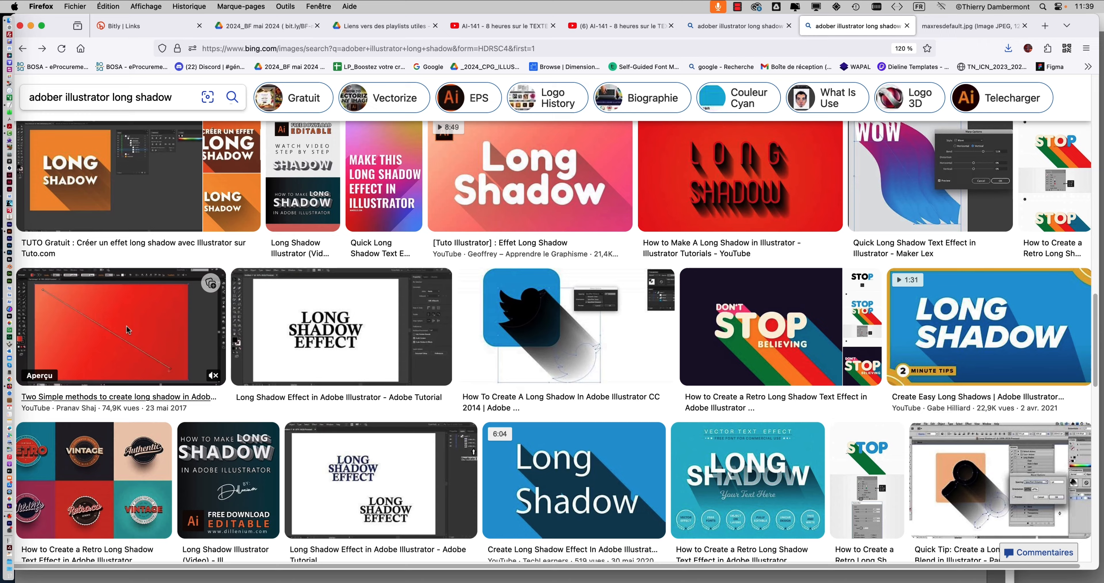
click(128, 330)
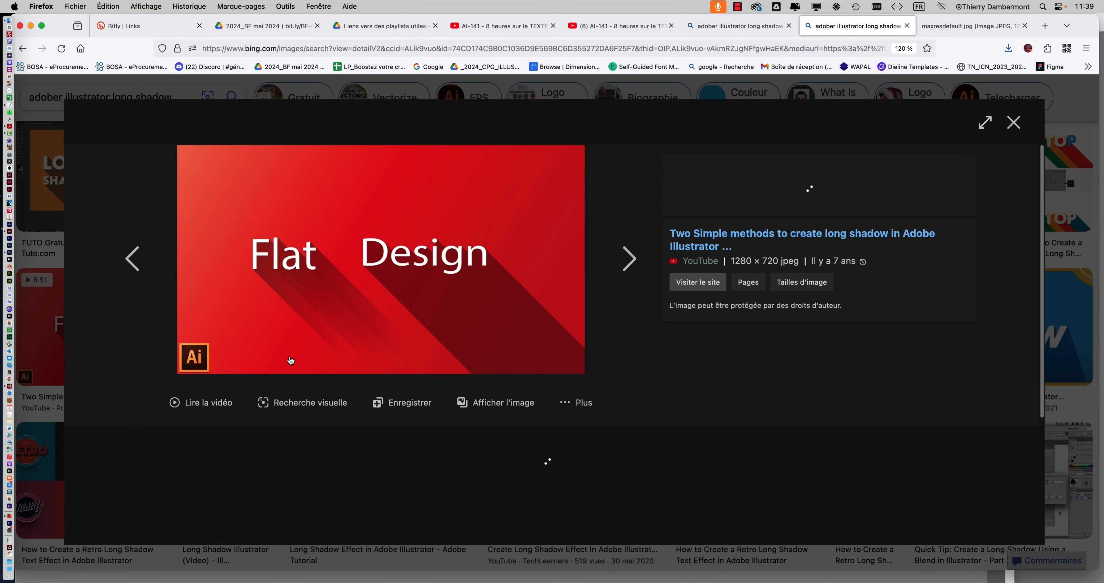
click(475, 402)
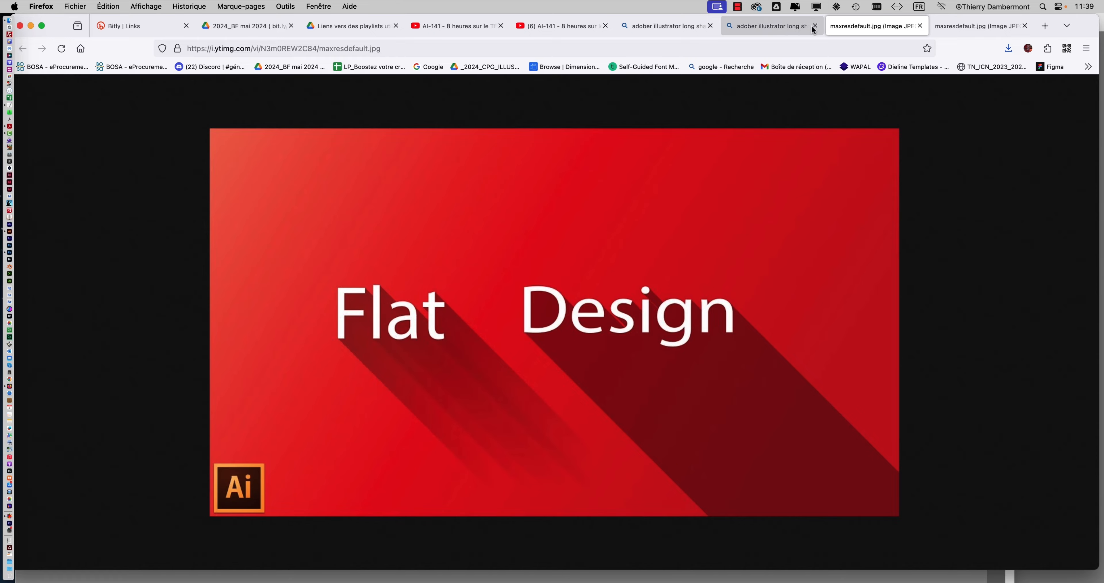
click(768, 26)
click(1015, 122)
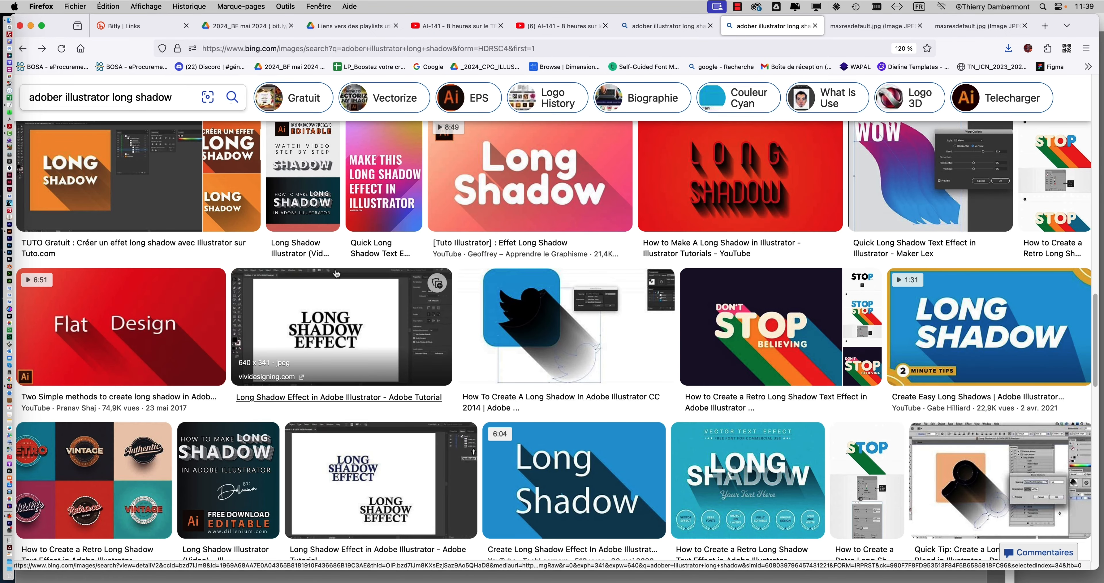
- Check the full-size "Flat Design" image and the general long shadow search page, and minimize Firefox to return to Illustrator
click(967, 27)
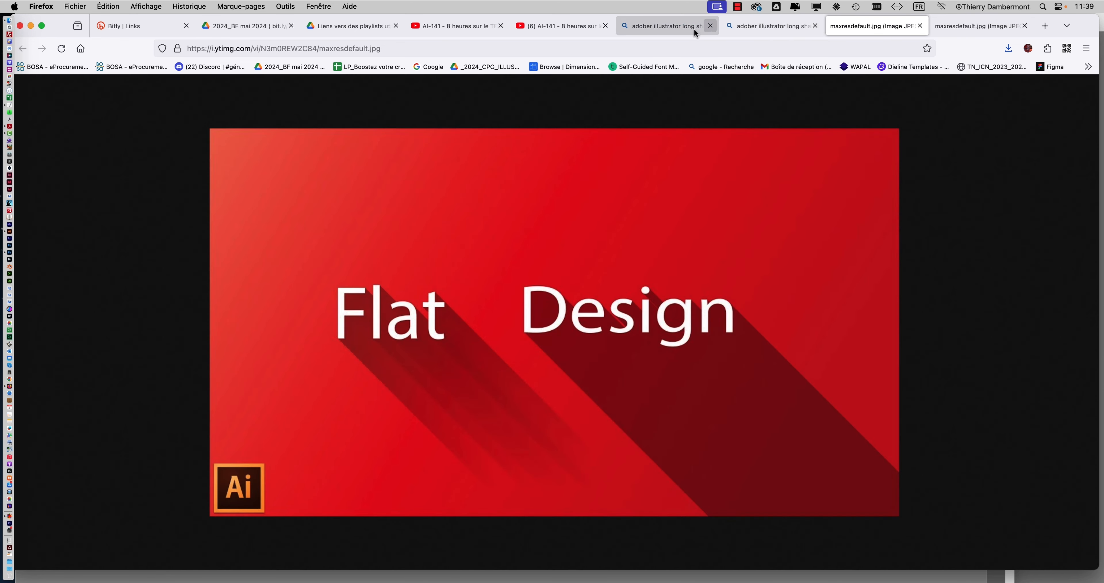
click(661, 26)
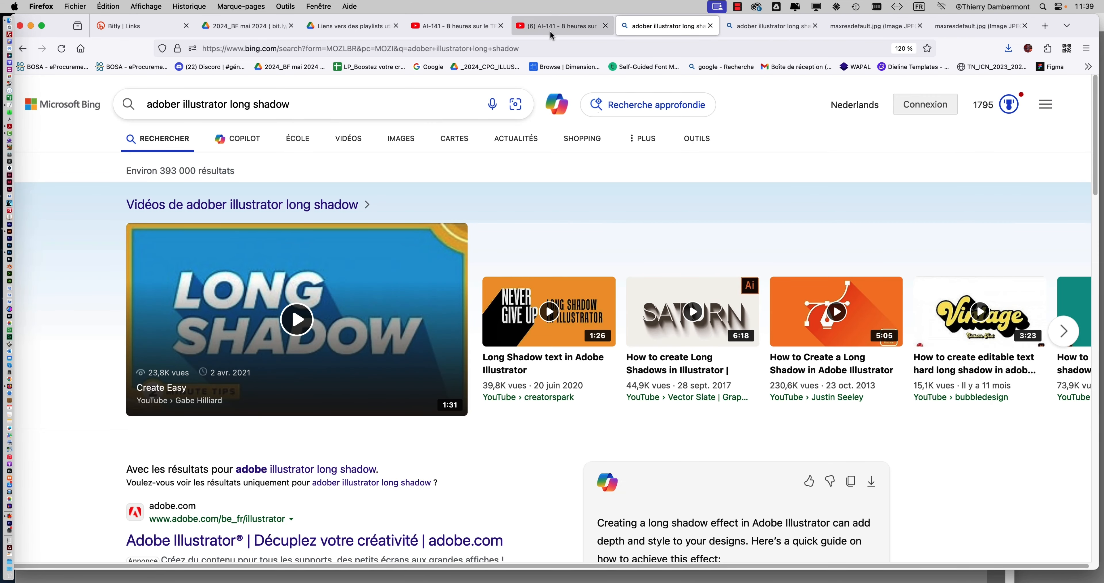
click(31, 26)
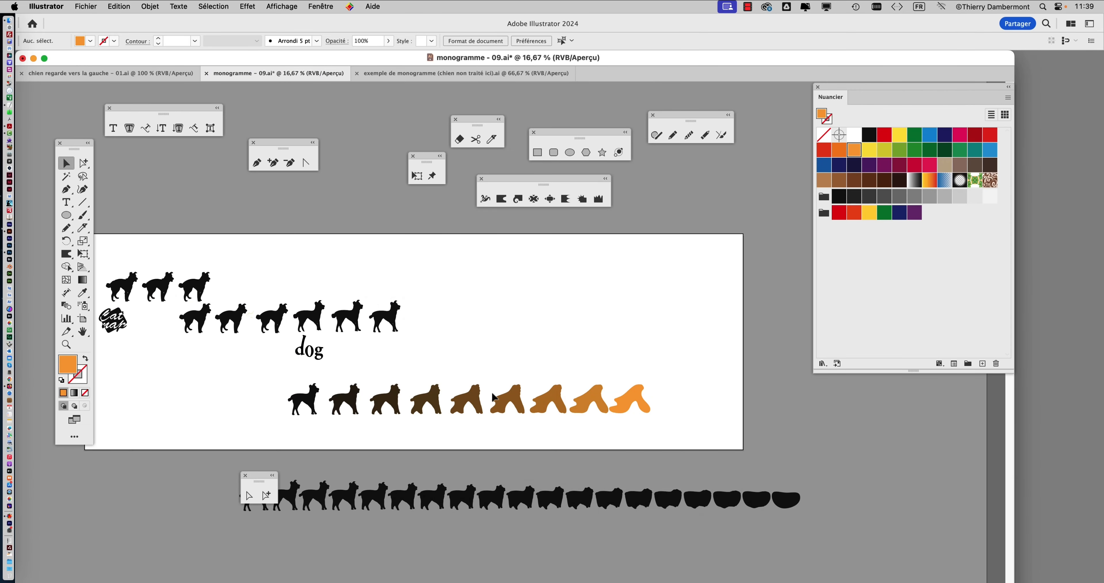
- Draw a vertical line about 326 mm long in the empty area above the brown figures
scroll(491, 392, up, 1)
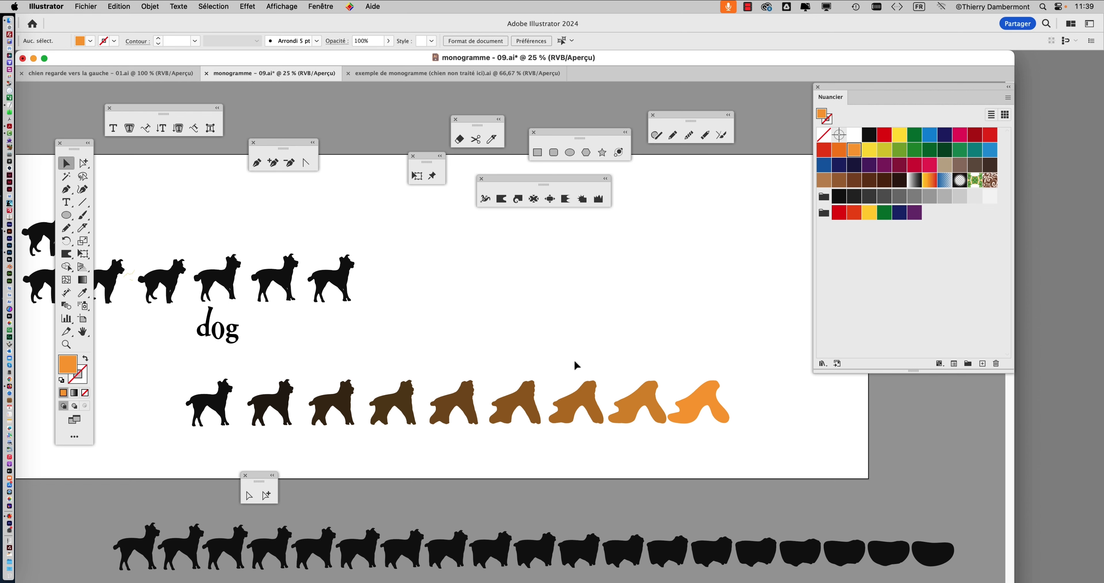
scroll(416, 369, up, 1)
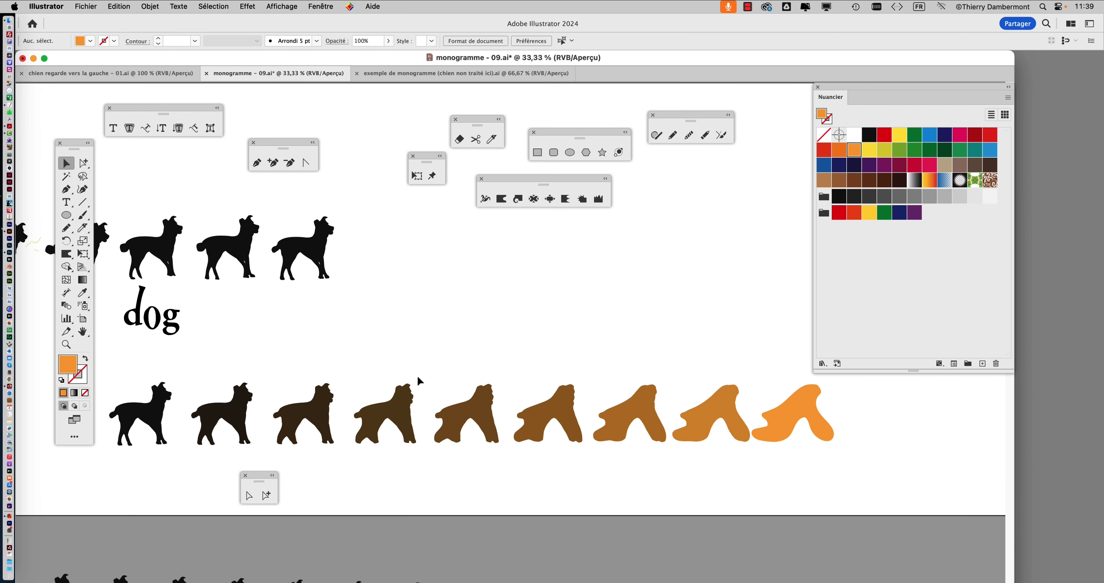
drag(469, 440, 506, 445)
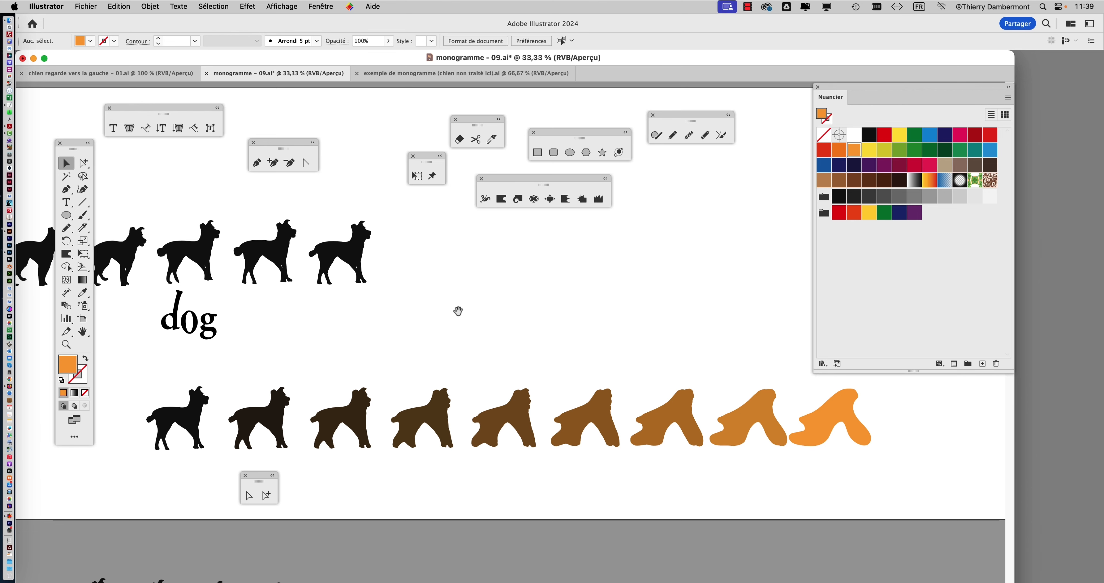
drag(459, 311, 419, 387)
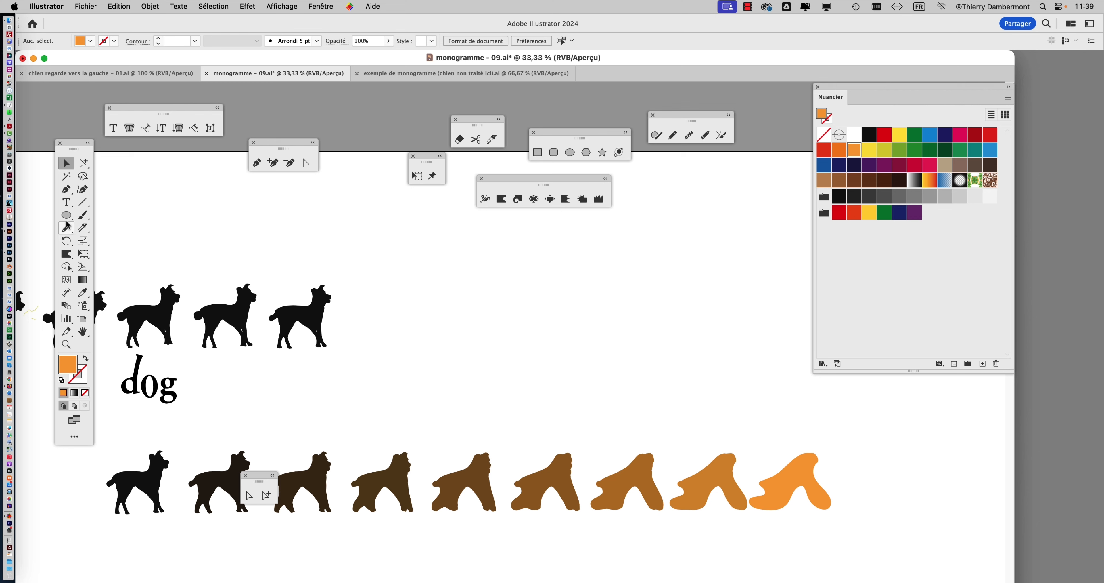
click(83, 202)
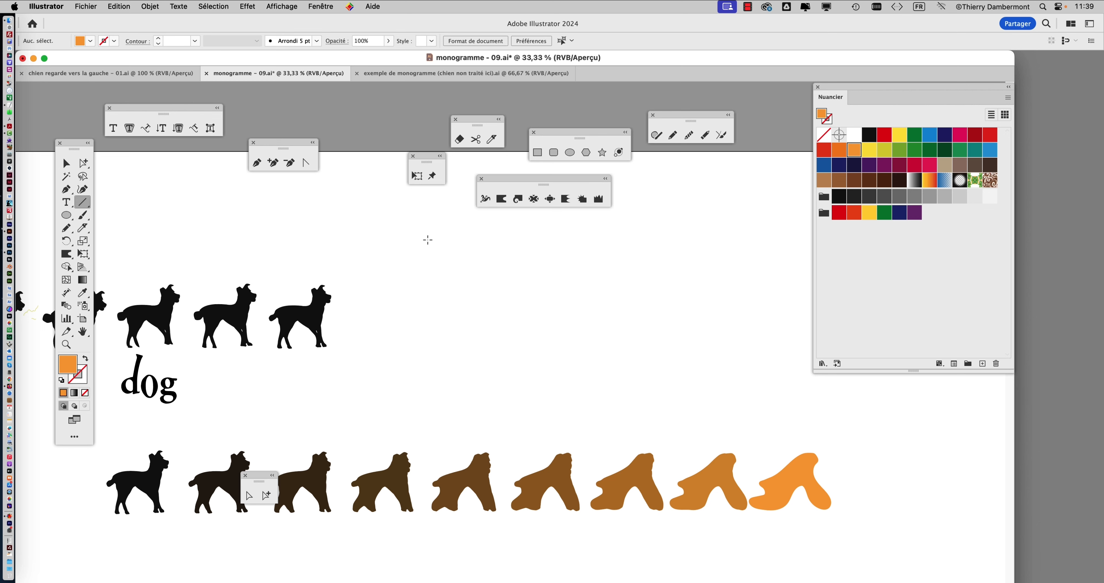
drag(426, 239, 426, 434)
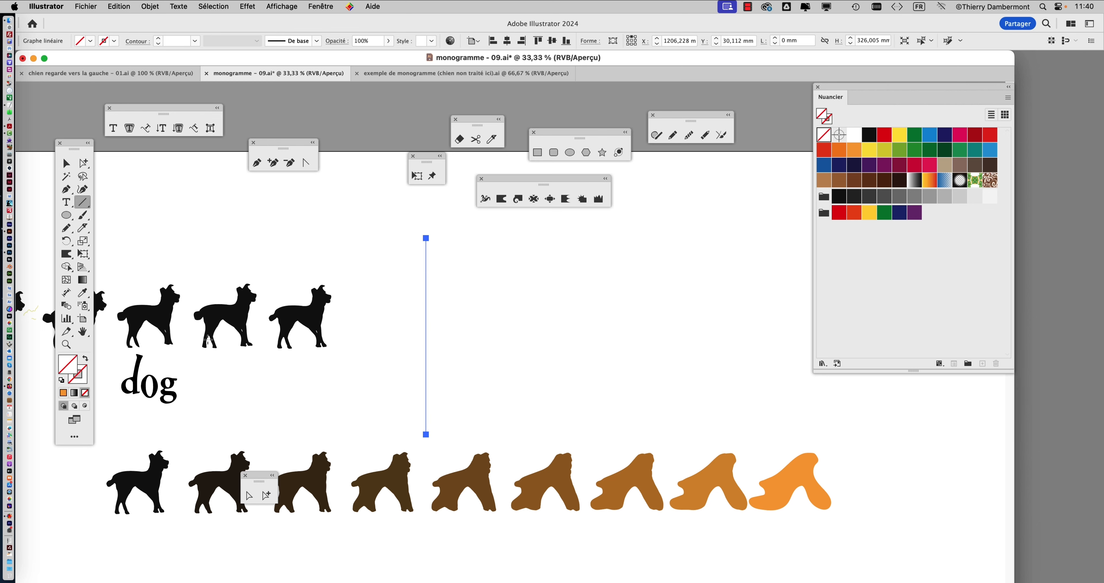
- Give the vertical line a green stroke (95C11F) with a weight of 30 pt
click(80, 377)
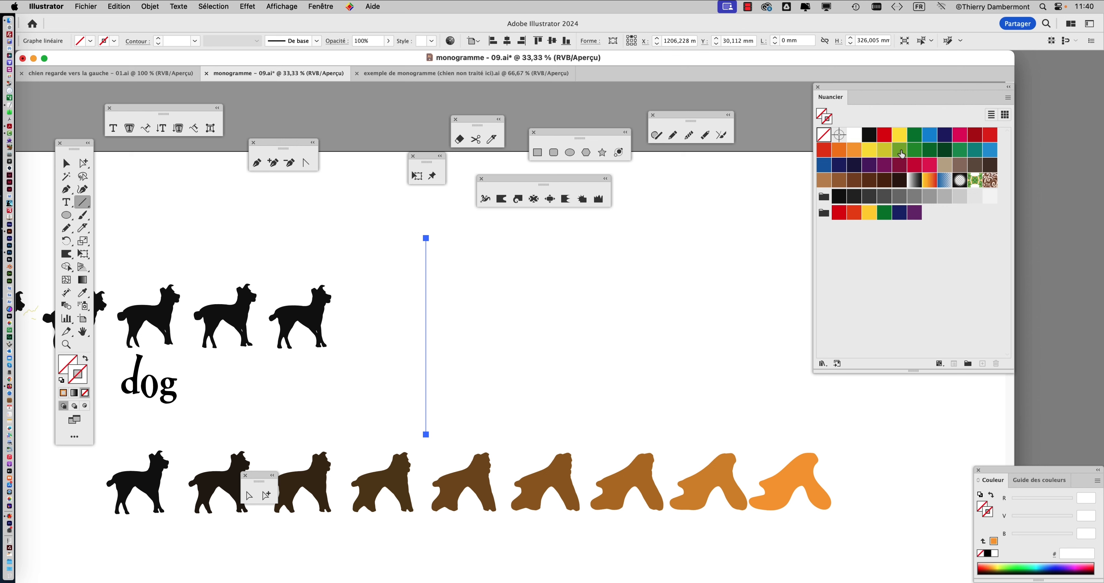
click(900, 152)
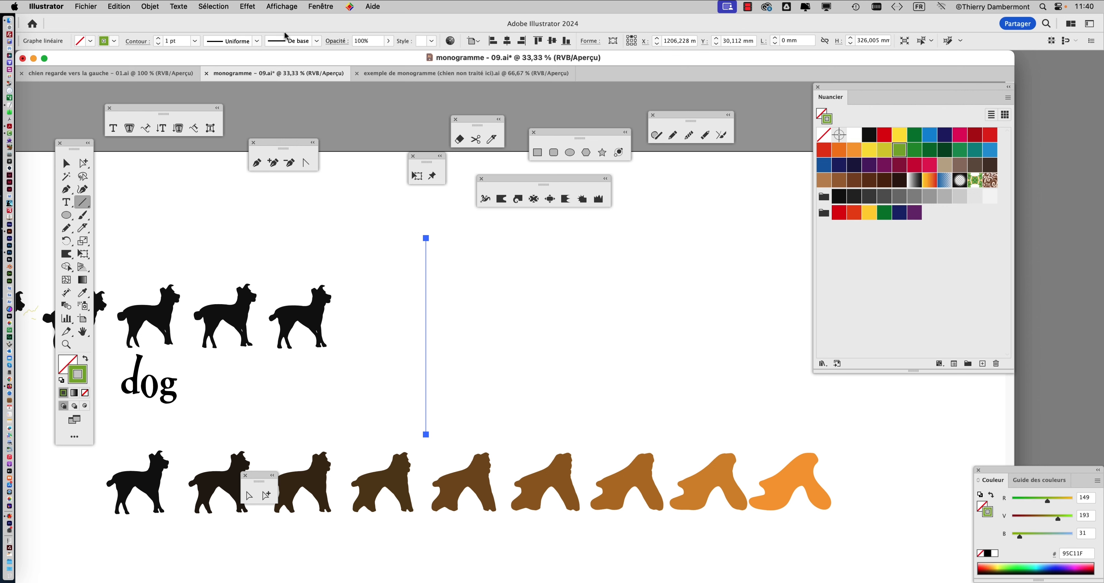
click(158, 38)
click(158, 38)
click(158, 38)
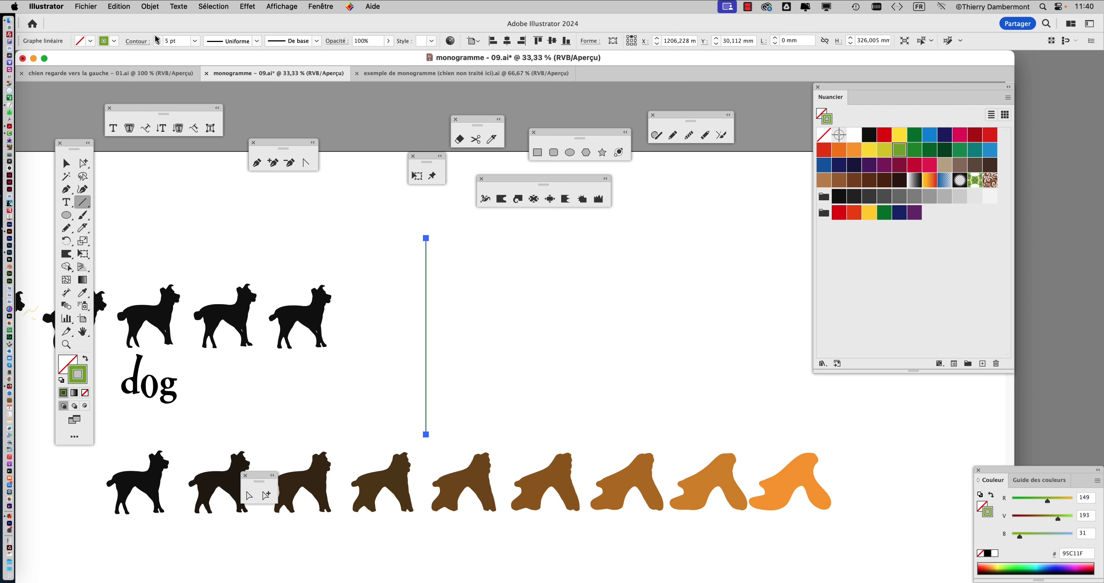
click(158, 38)
click(158, 38)
click(158, 38)
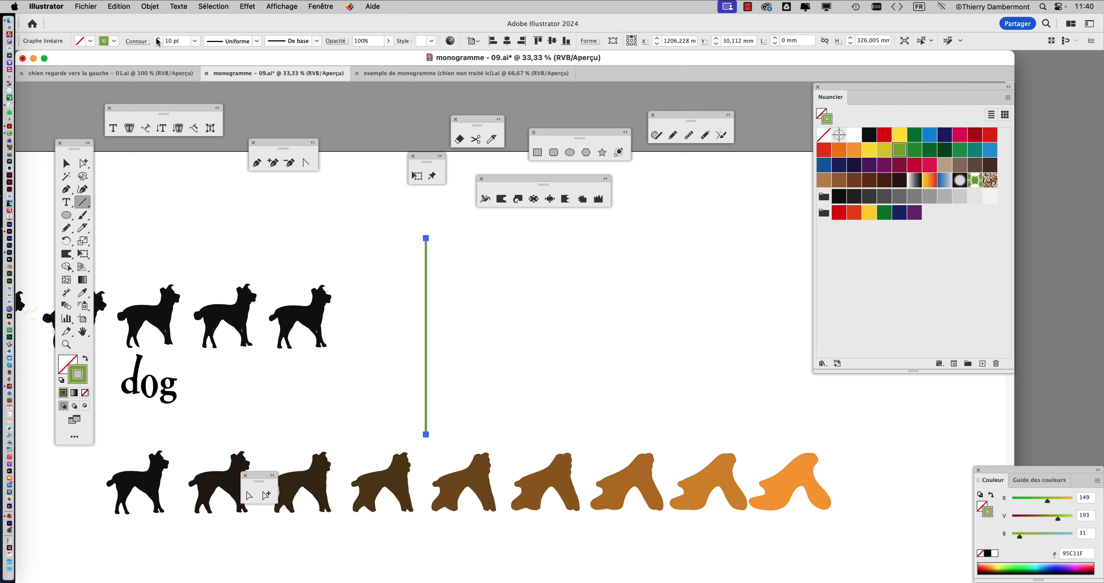
click(158, 39)
click(158, 38)
click(158, 39)
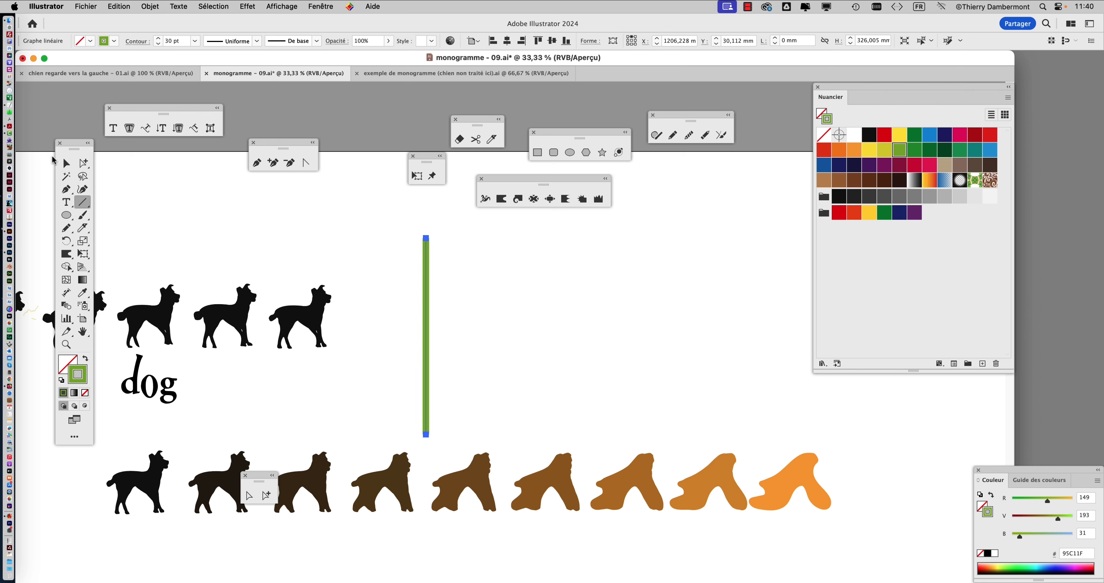
- Copy the green line about 510 mm horizontally to the right and give the copy a burgundy stroke (A3195B)
click(66, 162)
click(474, 340)
click(427, 315)
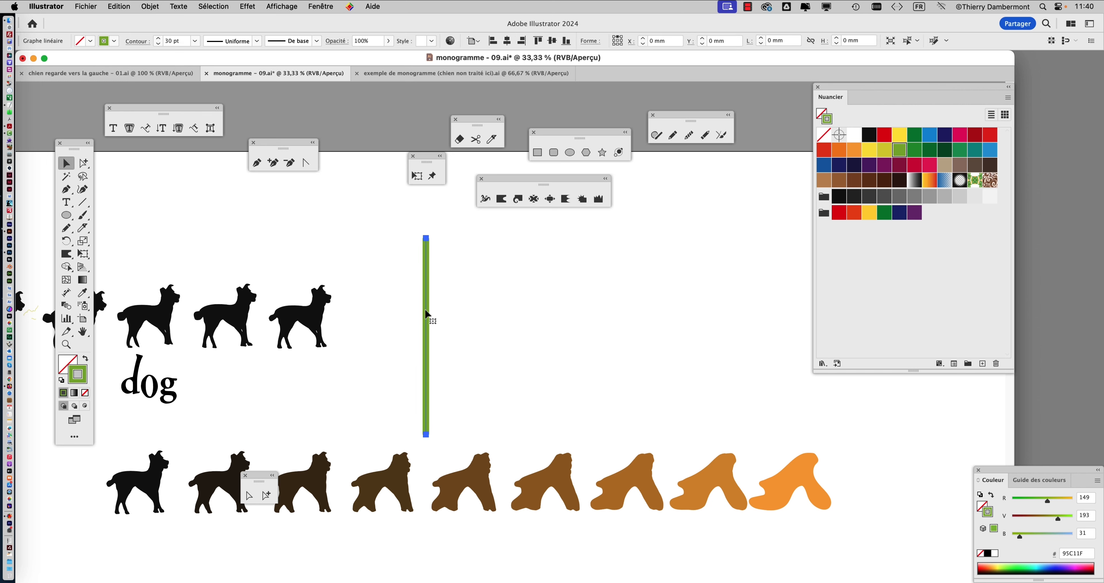
drag(431, 313, 735, 315)
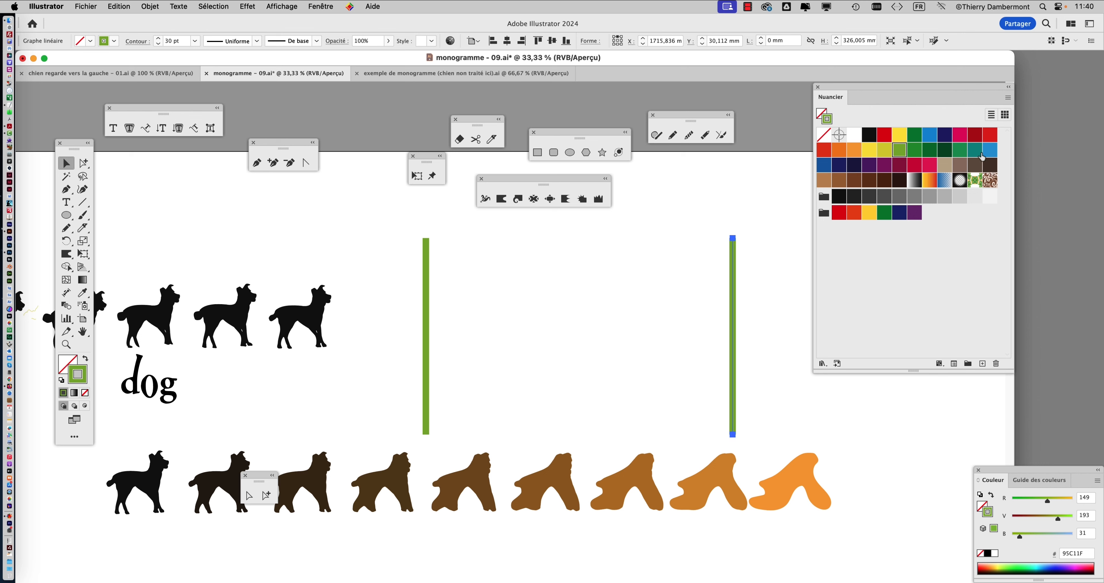
click(948, 168)
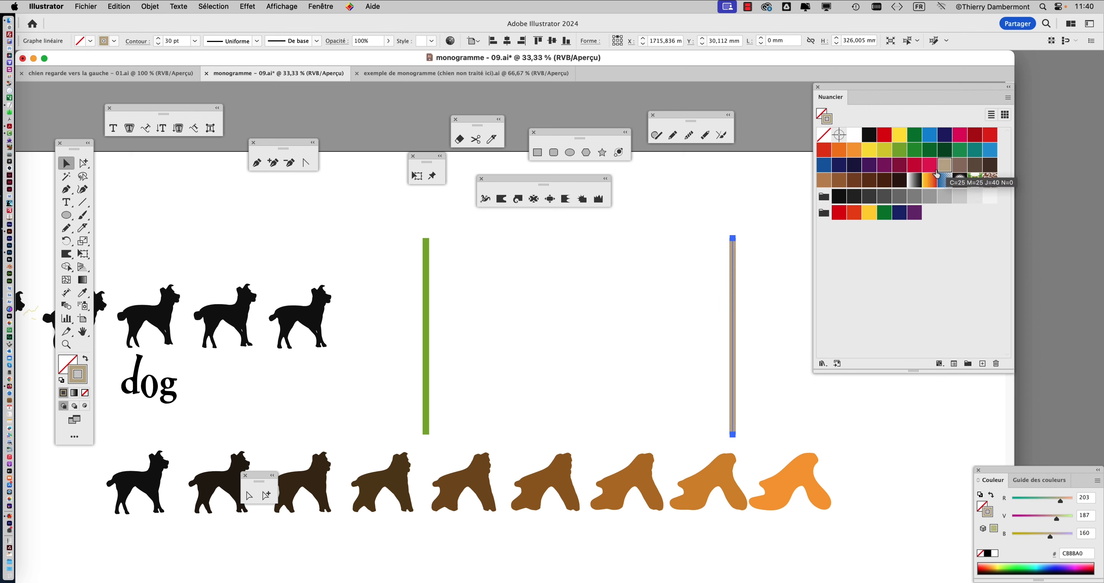
click(899, 165)
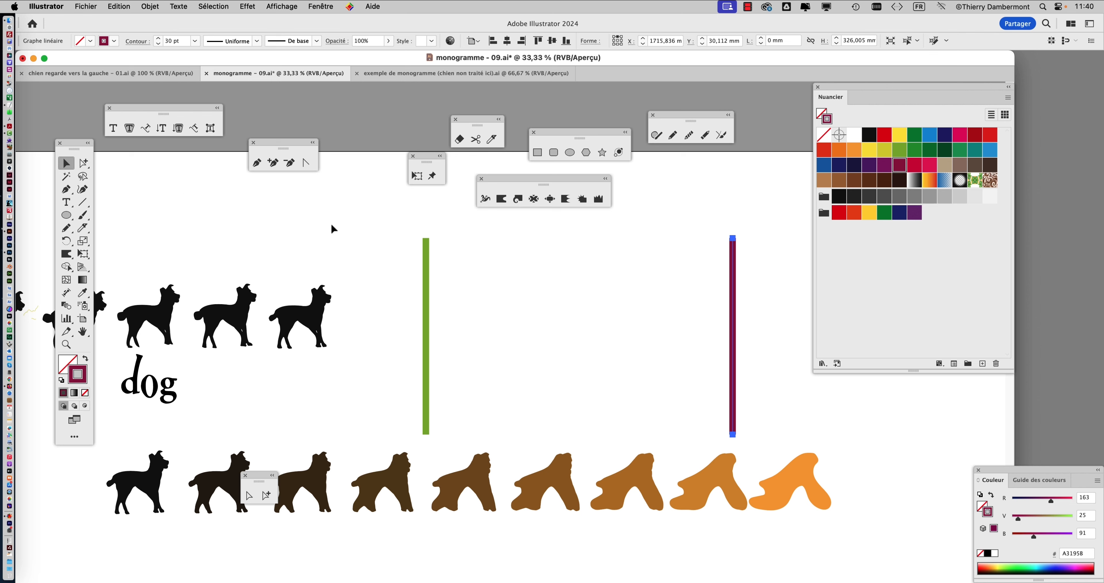
- Select the green and burgundy lines together and create a blend between them
drag(407, 233, 743, 320)
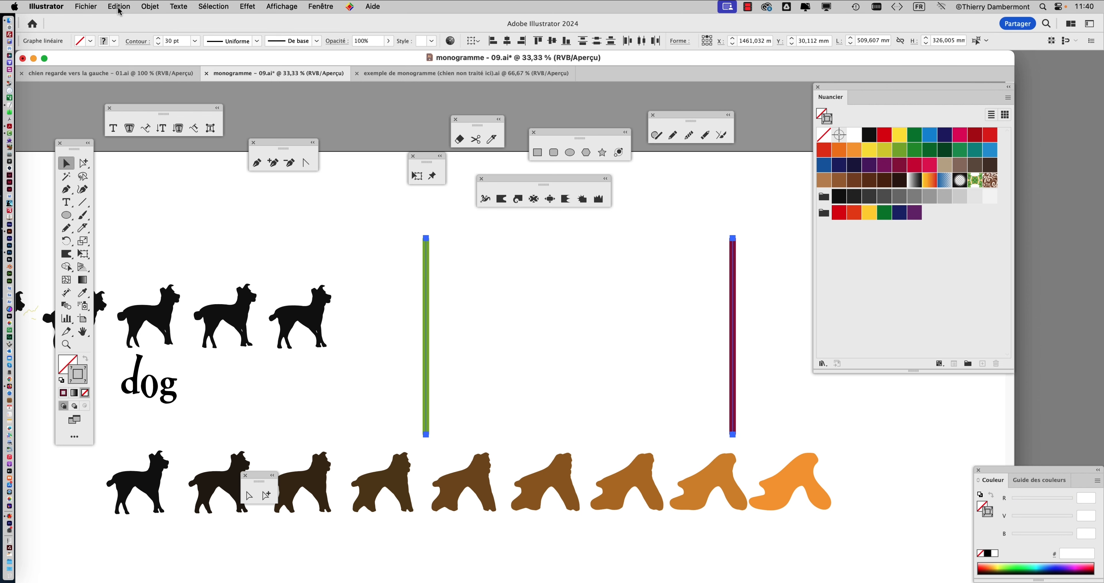
click(150, 6)
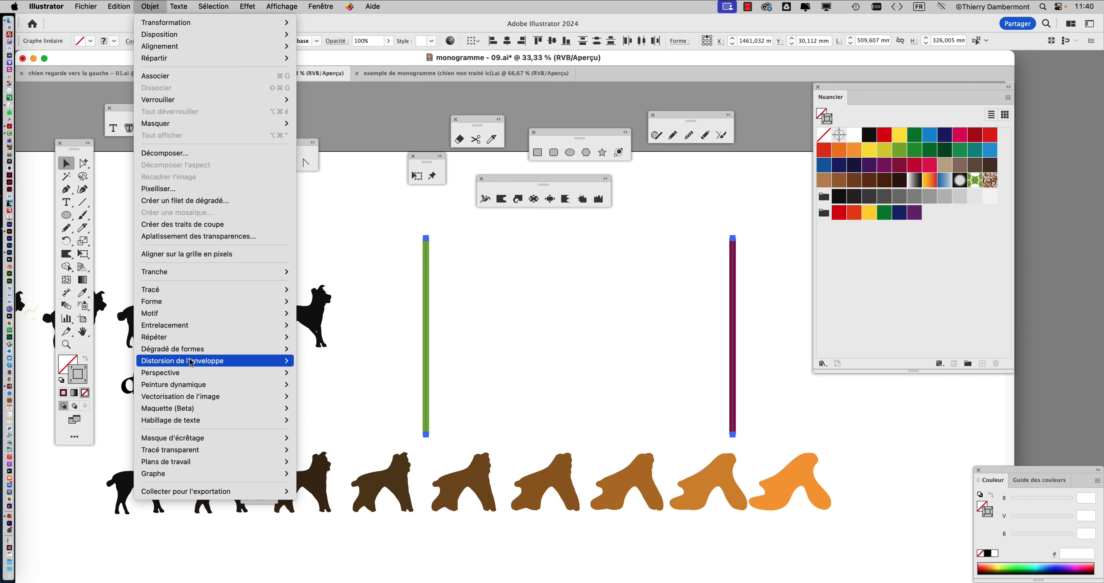
mouse_move(207, 355)
click(346, 353)
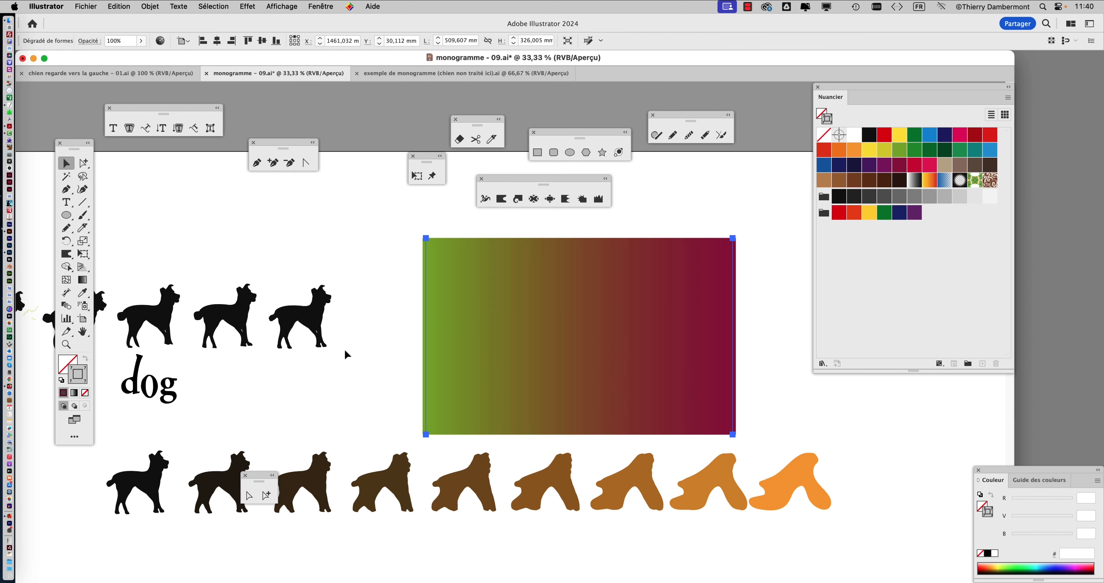
- Draw a closed freehand wavy shape about 253 by 318 mm beside the green-to-burgundy blend with the Pencil tool
scroll(622, 344, up, 2)
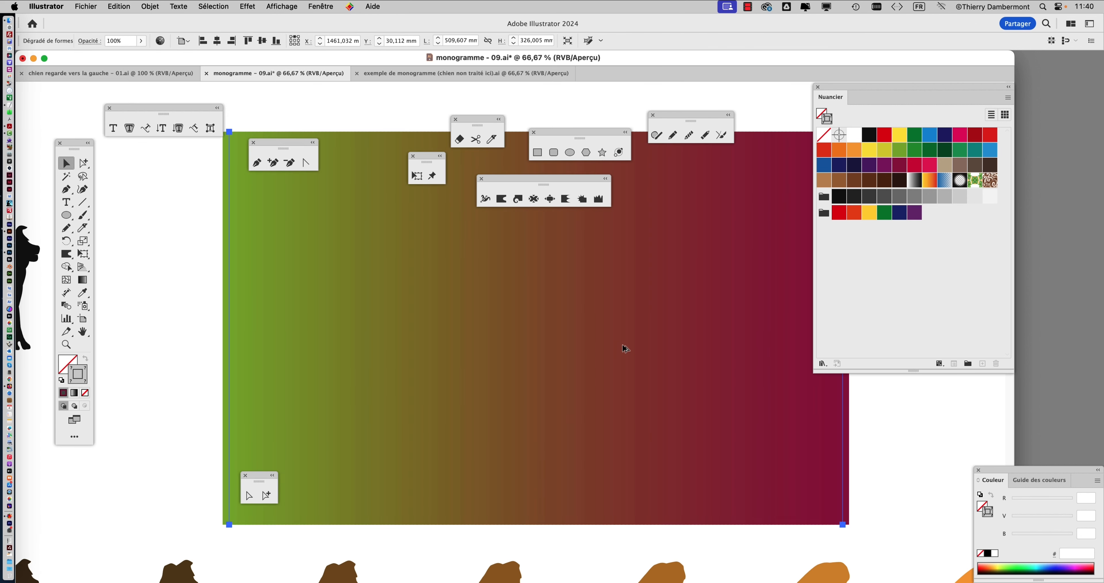
scroll(622, 344, down, 1)
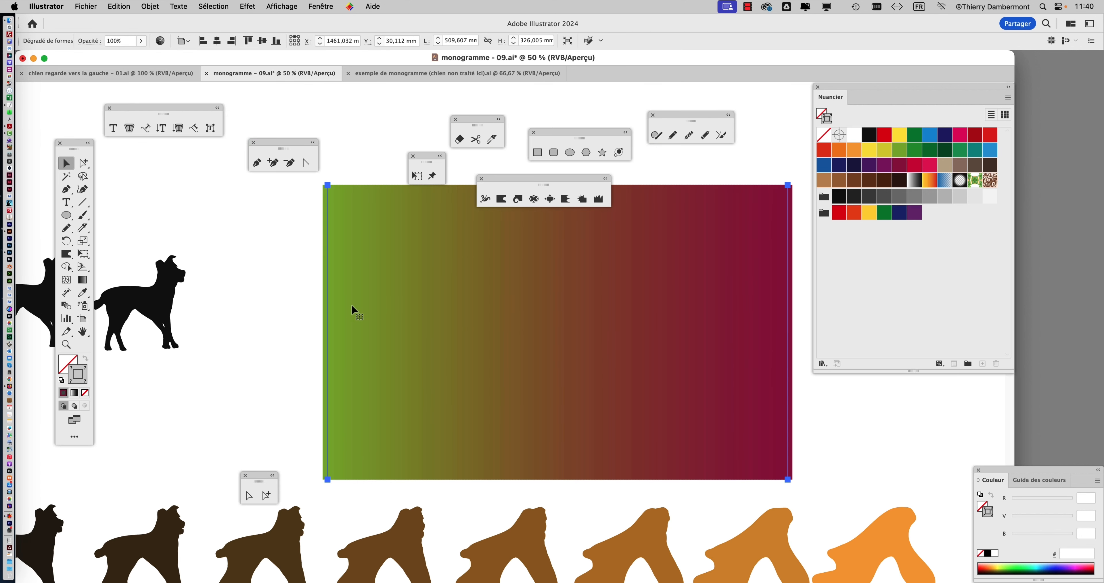
scroll(280, 309, down, 1)
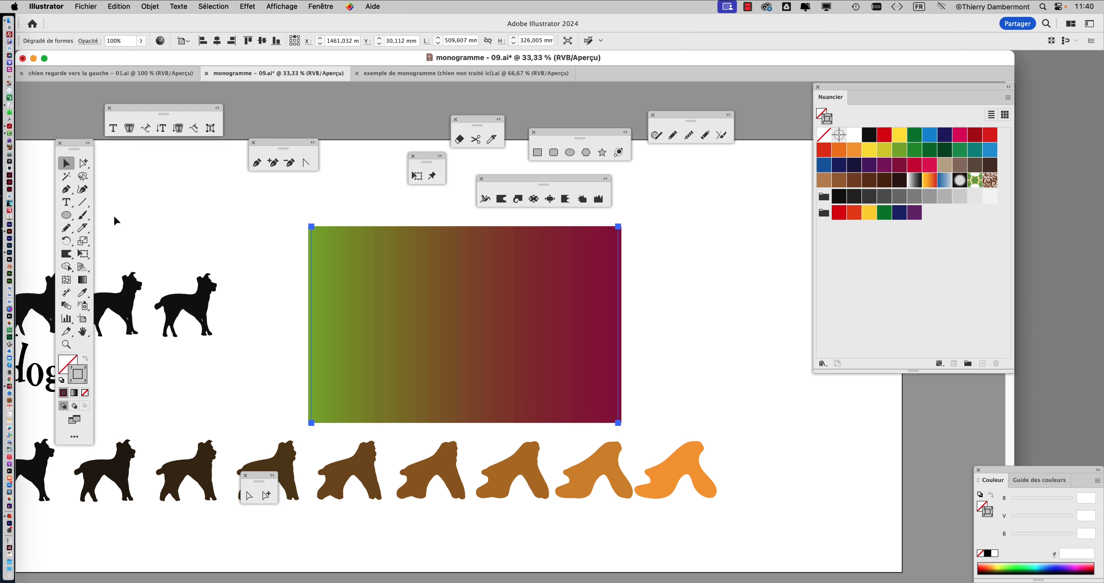
click(150, 226)
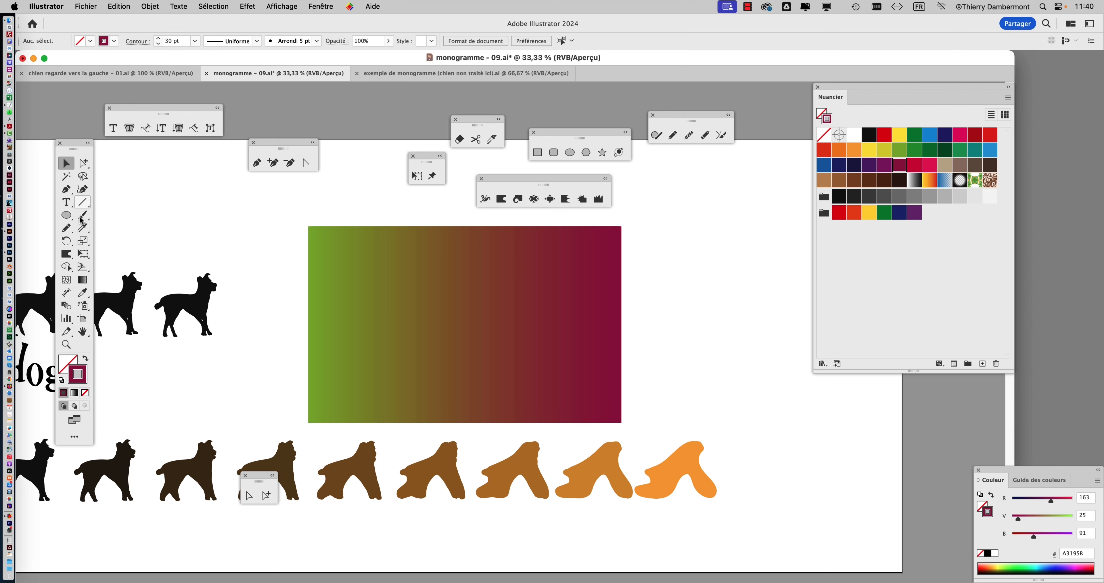
click(673, 136)
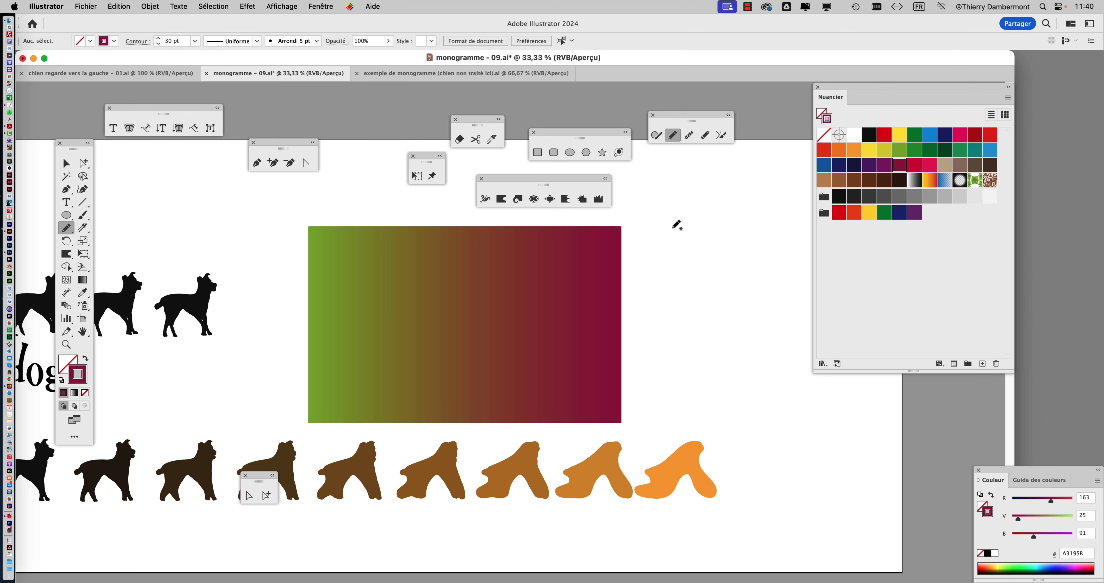
mouse_move(695, 248)
mouse_down()
mouse_move(684, 330)
mouse_move(693, 378)
mouse_move(789, 352)
mouse_move(706, 288)
mouse_move(776, 265)
mouse_move(763, 221)
mouse_move(694, 206)
mouse_move(641, 212)
mouse_move(665, 240)
mouse_move(697, 247)
mouse_up()
- Move the freehand shape onto the green-to-burgundy blend and scale it down proportionally to about 204 by 257 mm
click(66, 163)
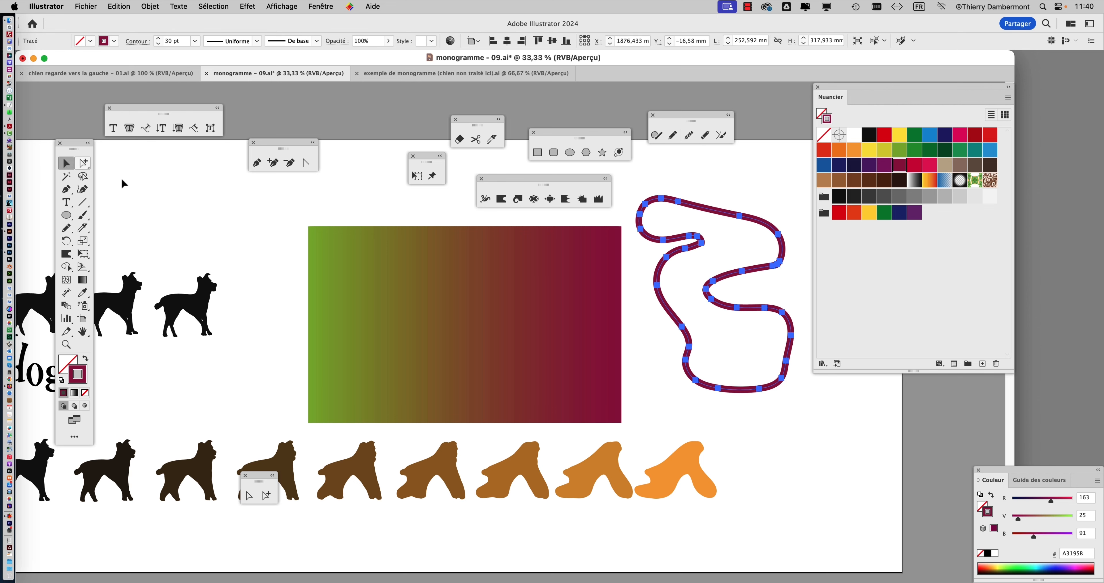
mouse_move(693, 233)
mouse_down()
mouse_move(444, 249)
mouse_move(429, 263)
mouse_up()
click(89, 253)
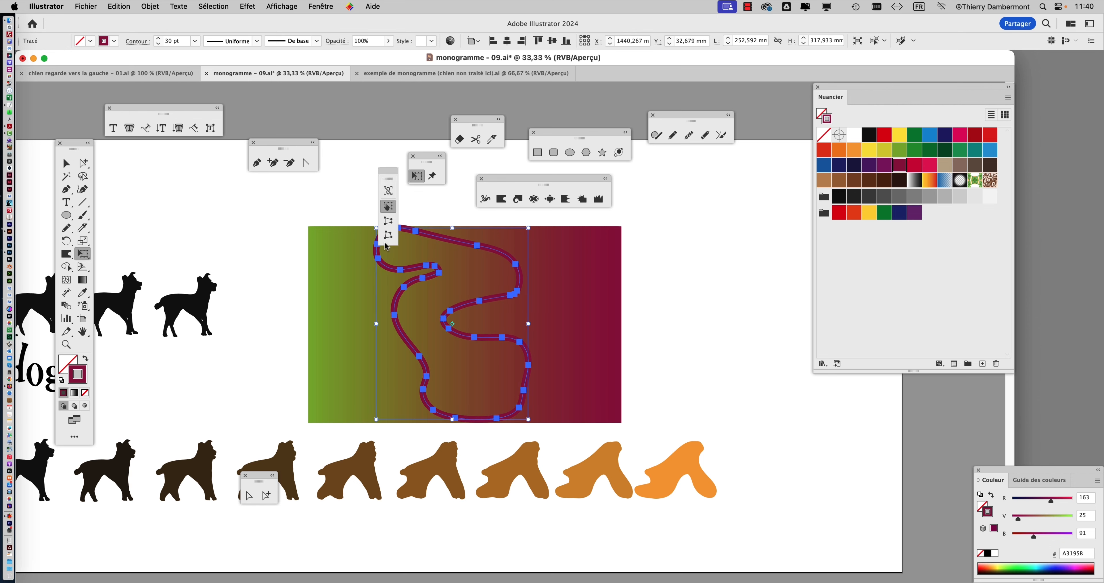
drag(526, 228, 514, 246)
click(66, 163)
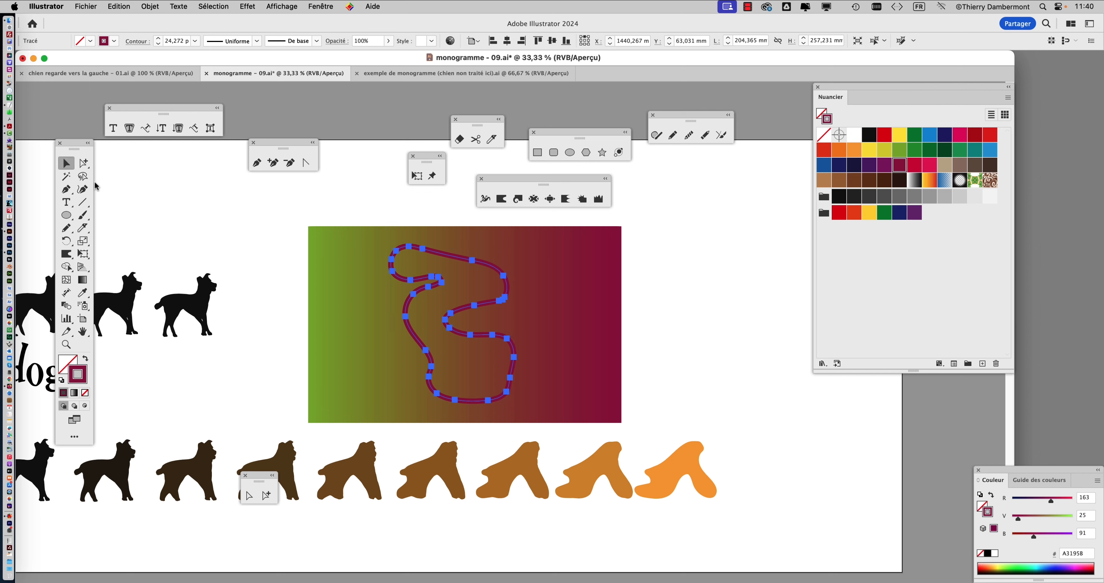
- Create a clipping mask from the freehand shape and the green-to-burgundy blend
drag(302, 252, 480, 332)
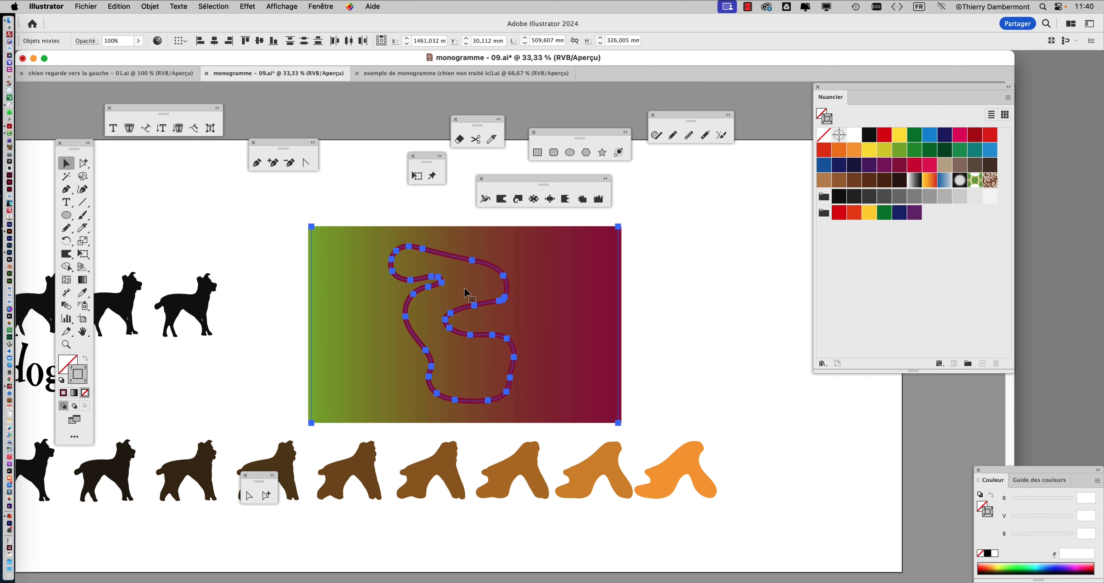
click(154, 6)
mouse_move(206, 438)
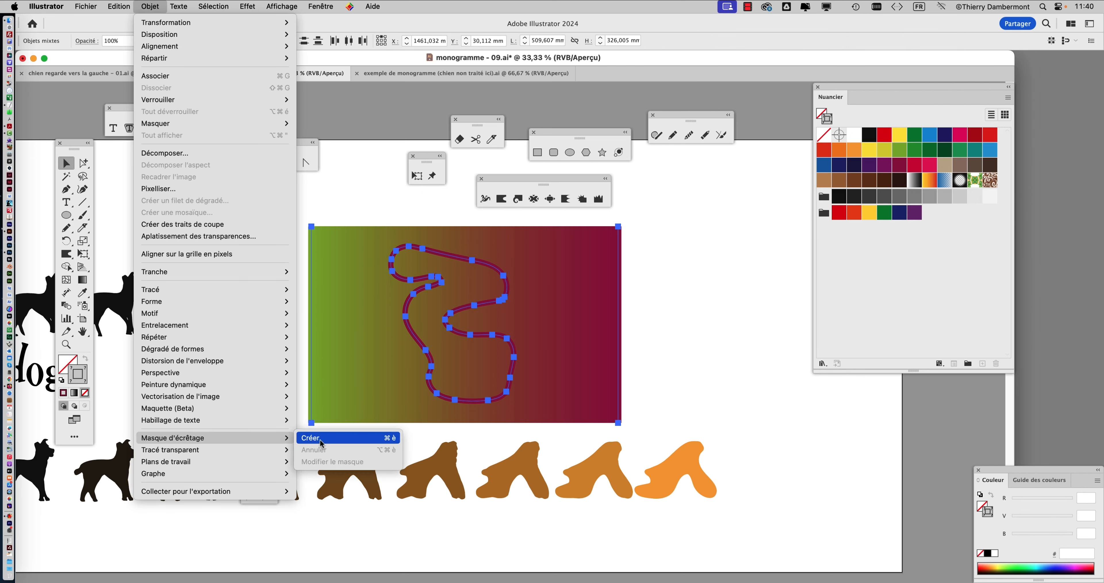
click(326, 437)
click(604, 356)
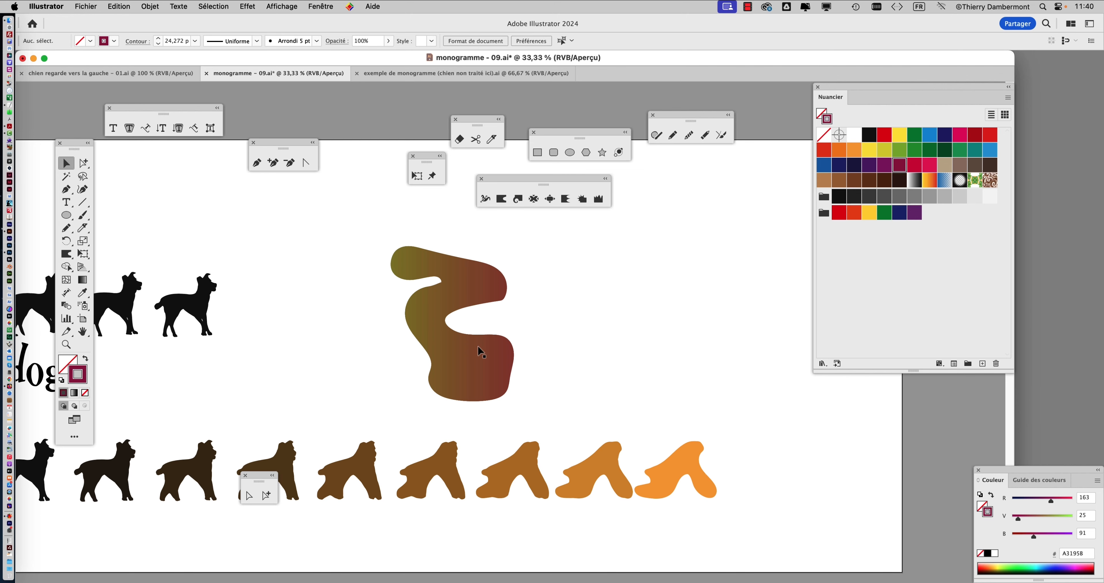
- Edit the contents of the clipping group and rotate the blend counterclockwise inside the mask with Free Transform
scroll(478, 345, up, 1)
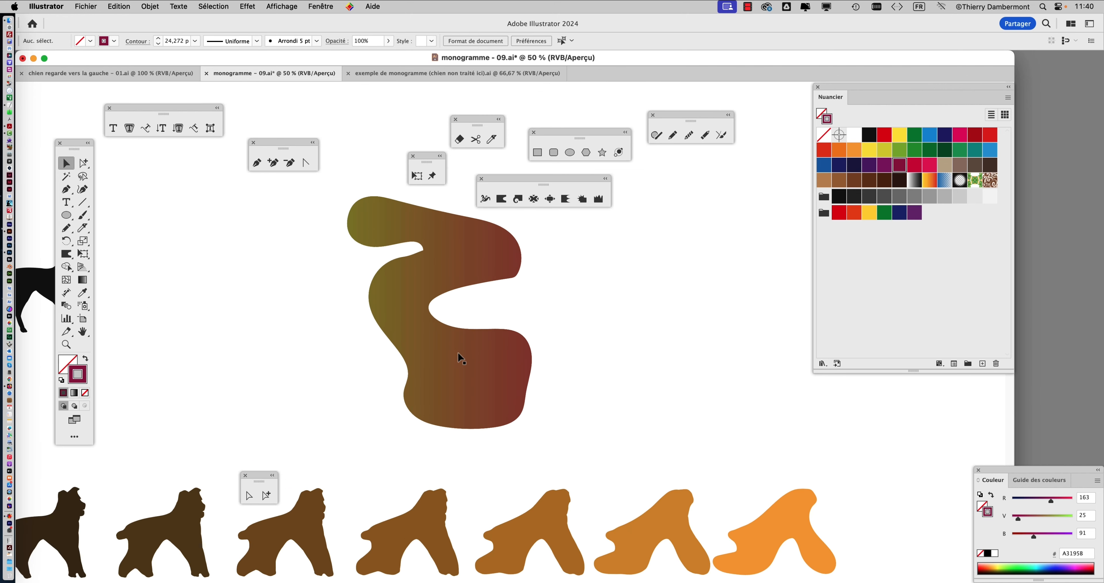
click(413, 296)
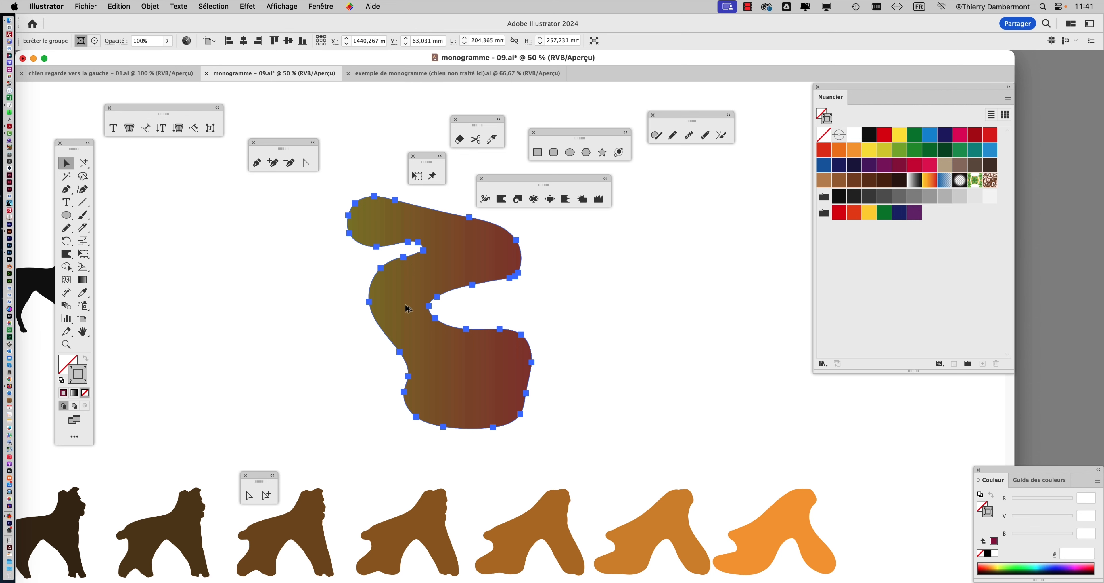
scroll(406, 307, down, 1)
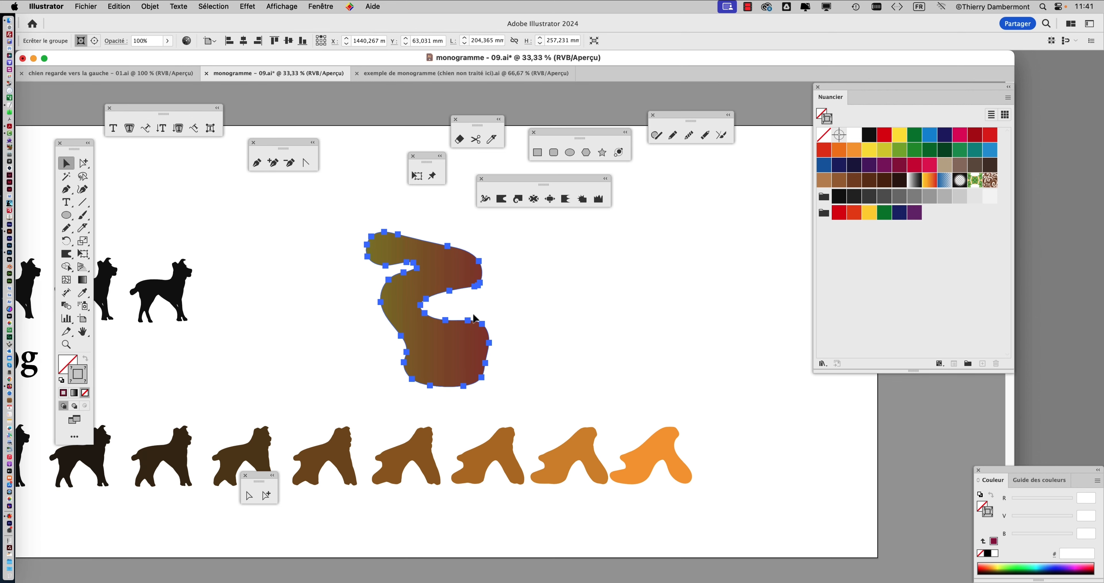
click(95, 42)
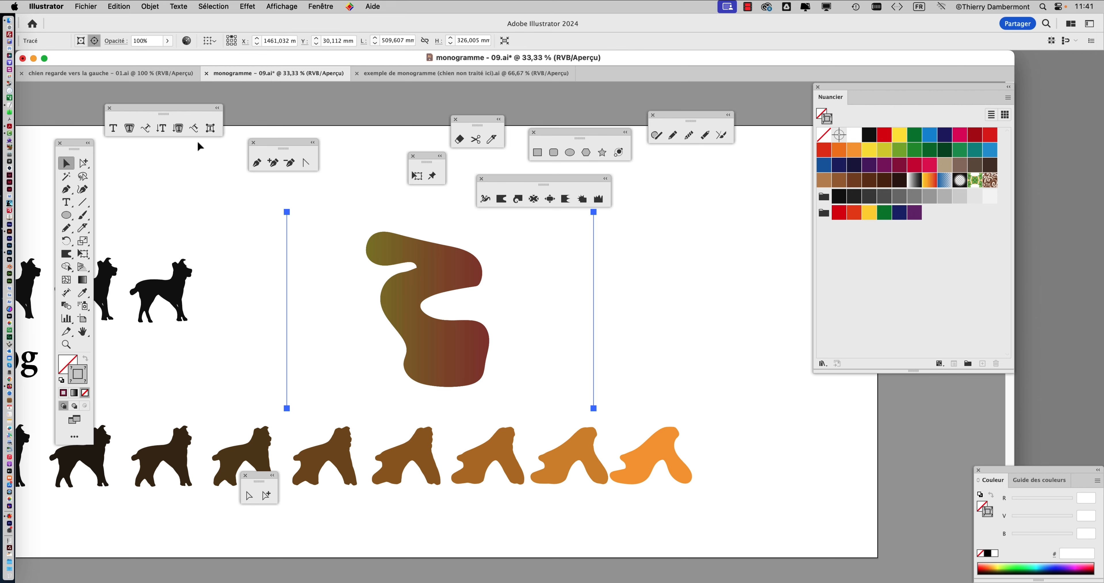
click(83, 254)
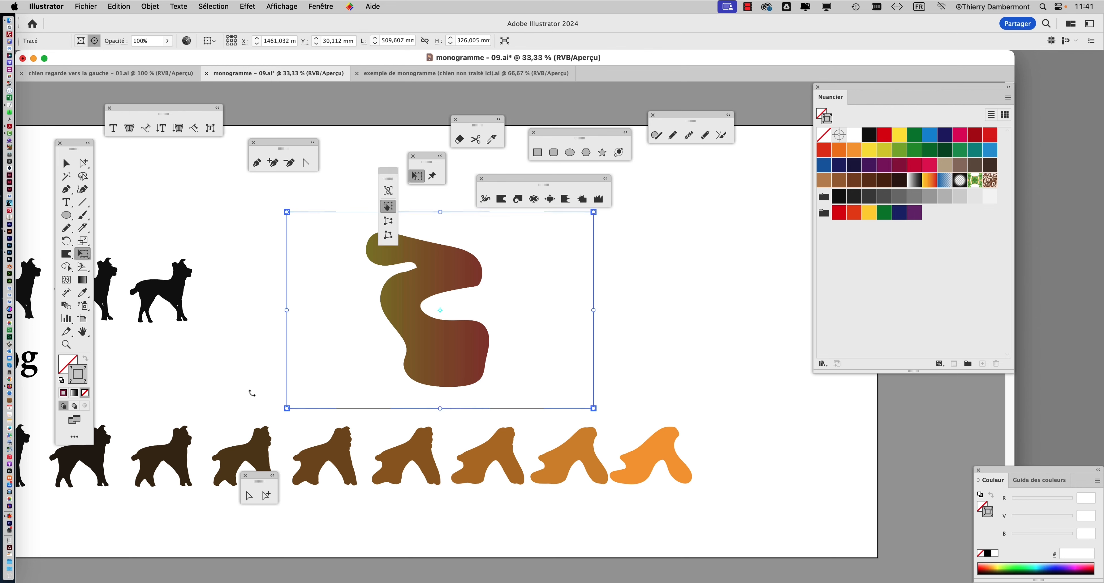
drag(252, 393, 344, 429)
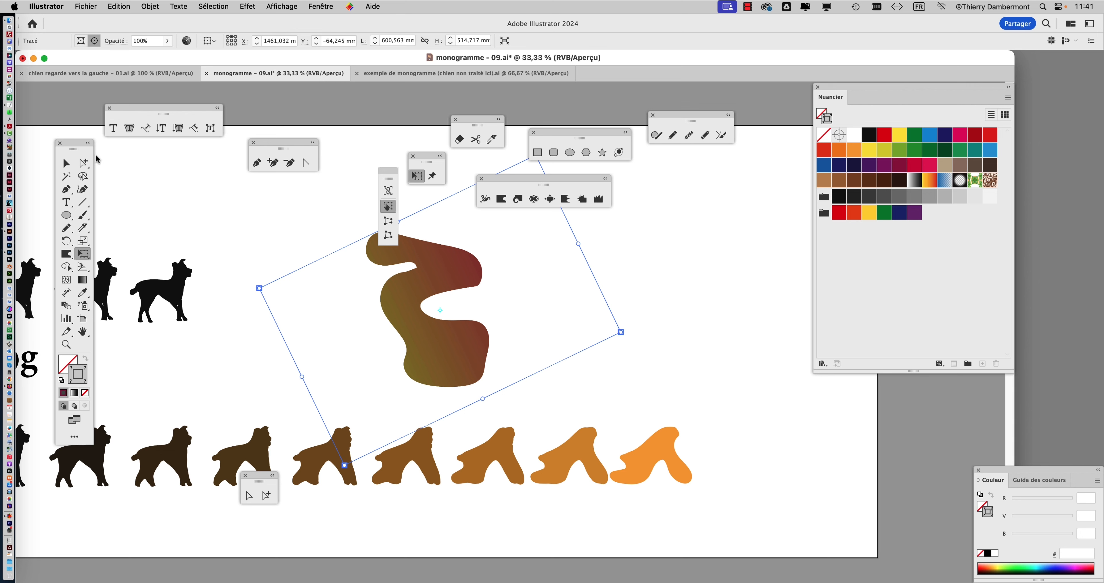
click(83, 163)
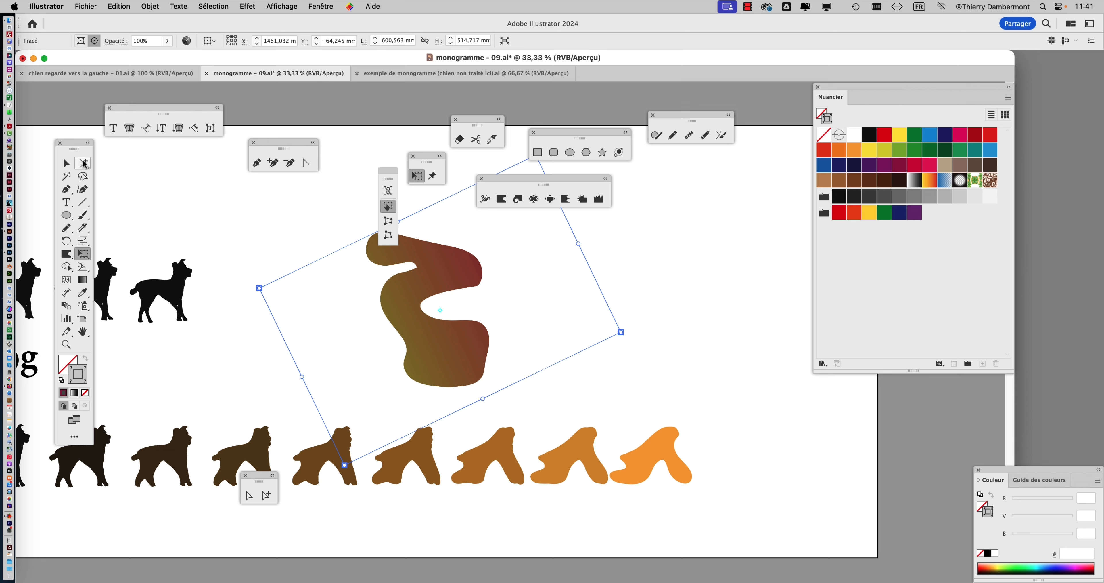
click(621, 286)
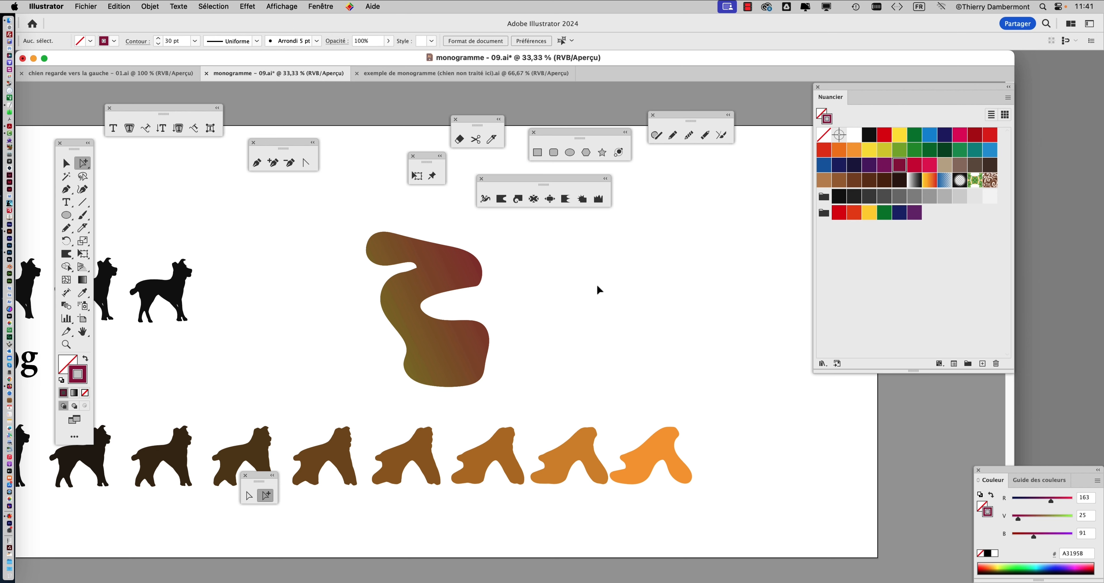
- Switch to outline view and expand the clipping group and its blend in the layer list down to the two lines
key(super+y)
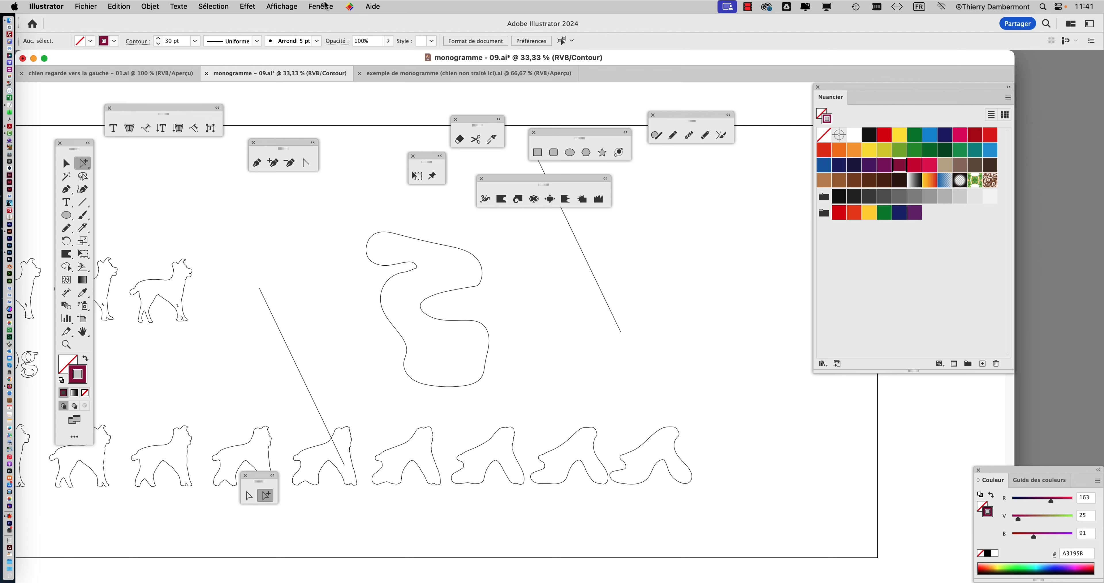
click(325, 6)
click(326, 248)
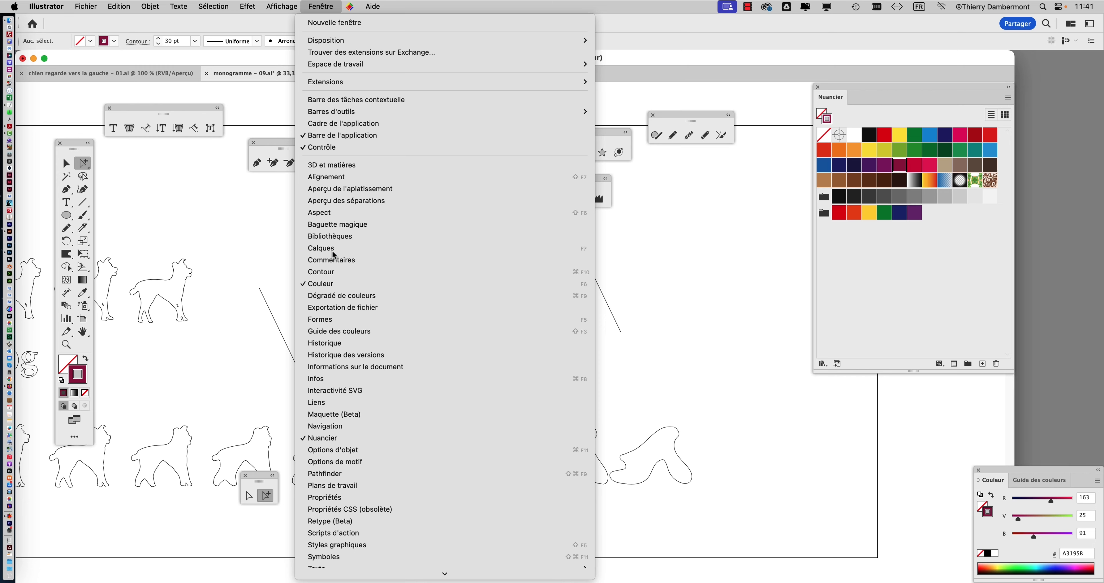
drag(812, 153, 700, 155)
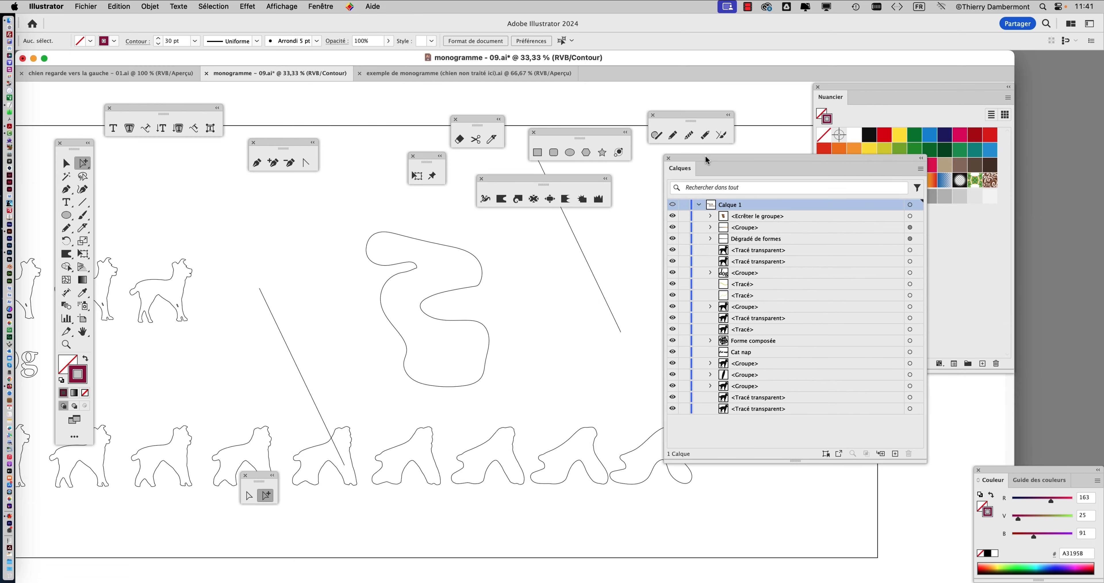
click(416, 240)
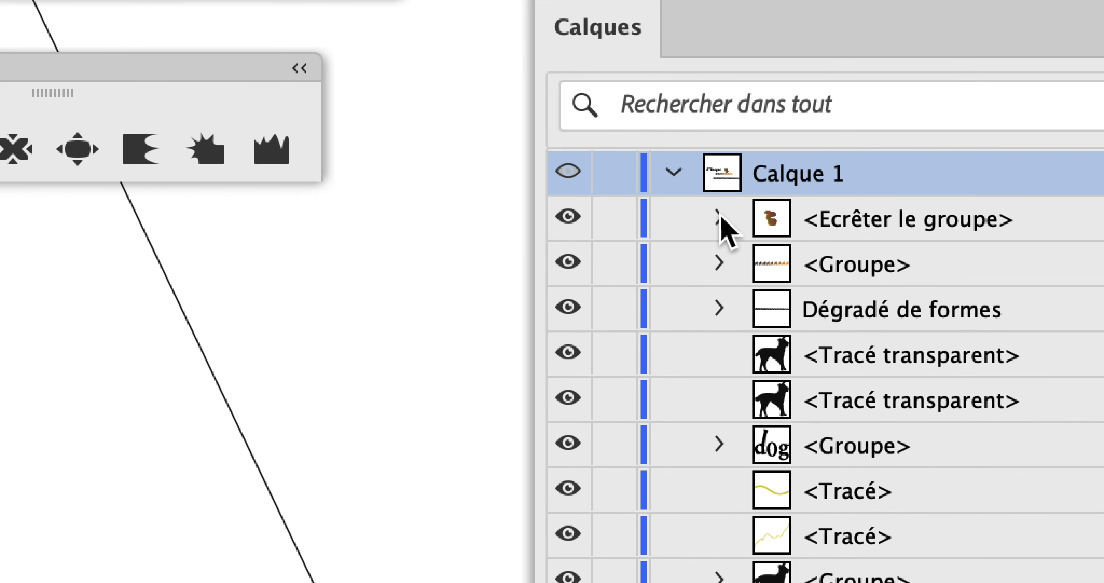
click(710, 221)
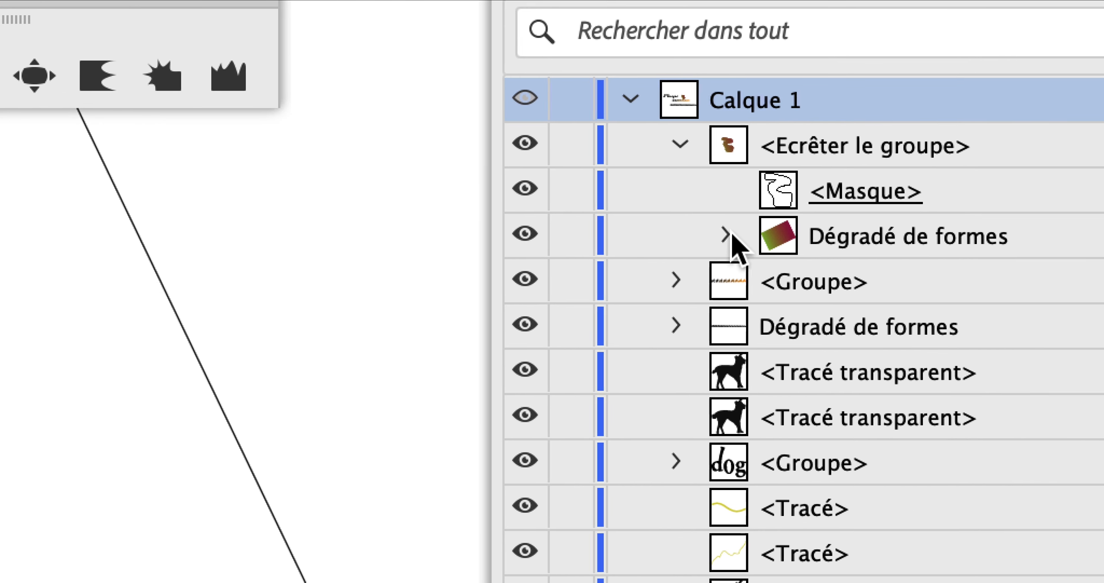
click(726, 235)
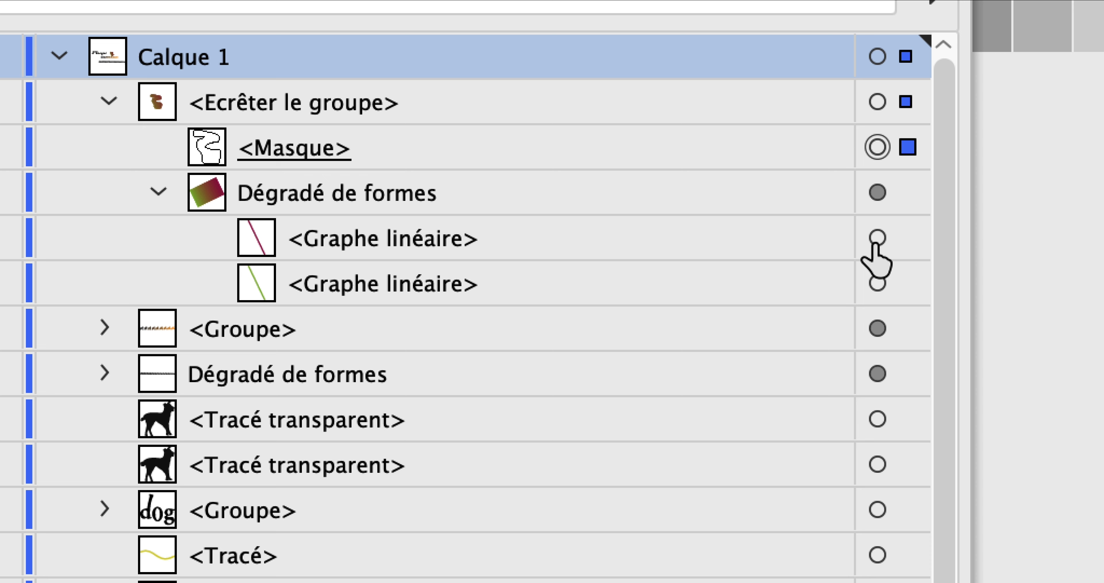
- Select the burgundy line of the clipped blend, restore the colour preview and give the line a yellow stroke (FCEA10)
click(877, 237)
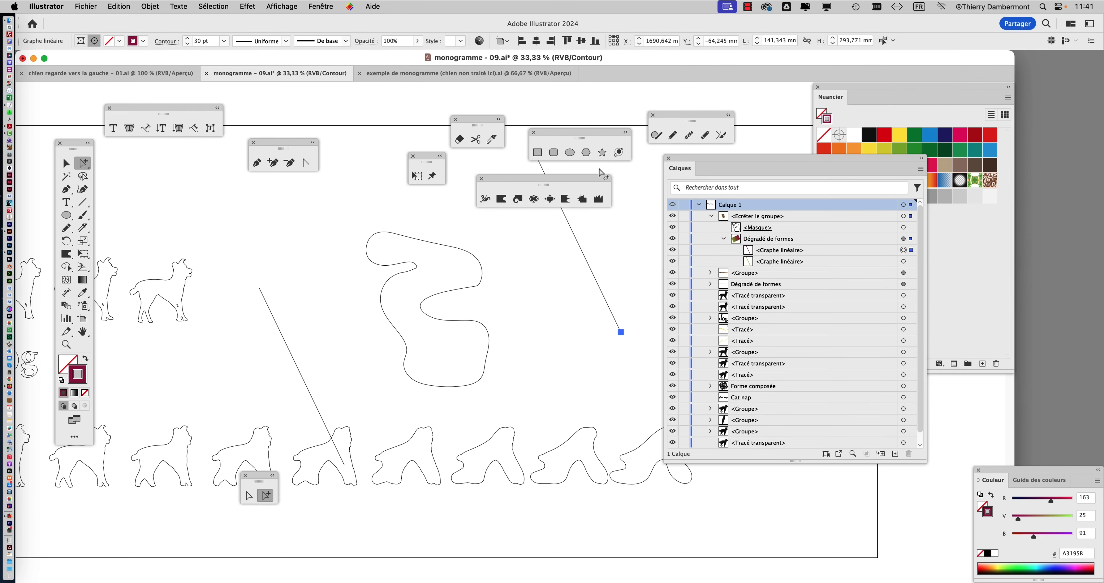
key(super+y)
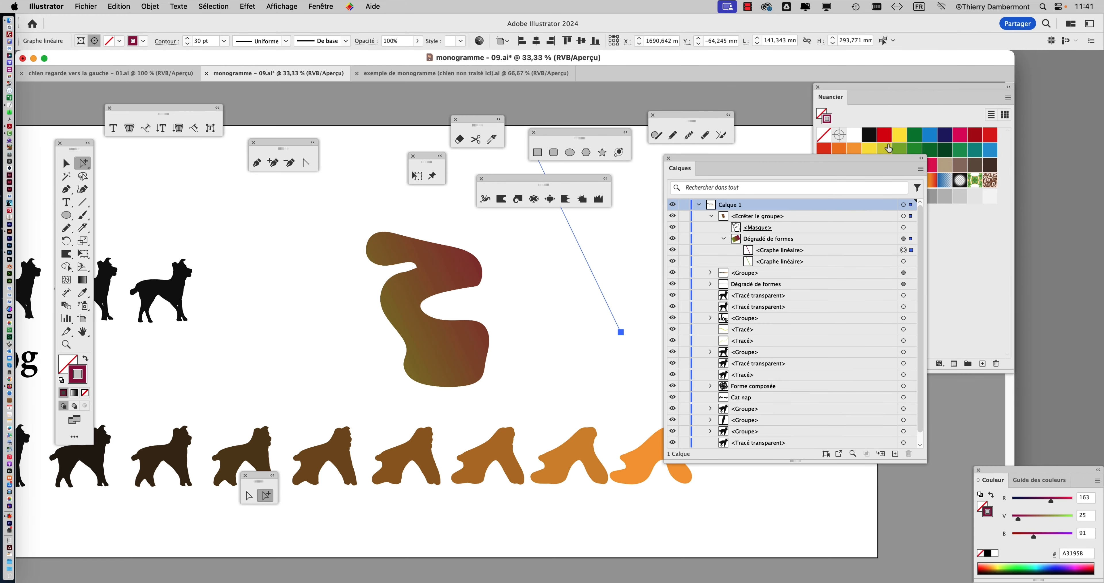
click(871, 150)
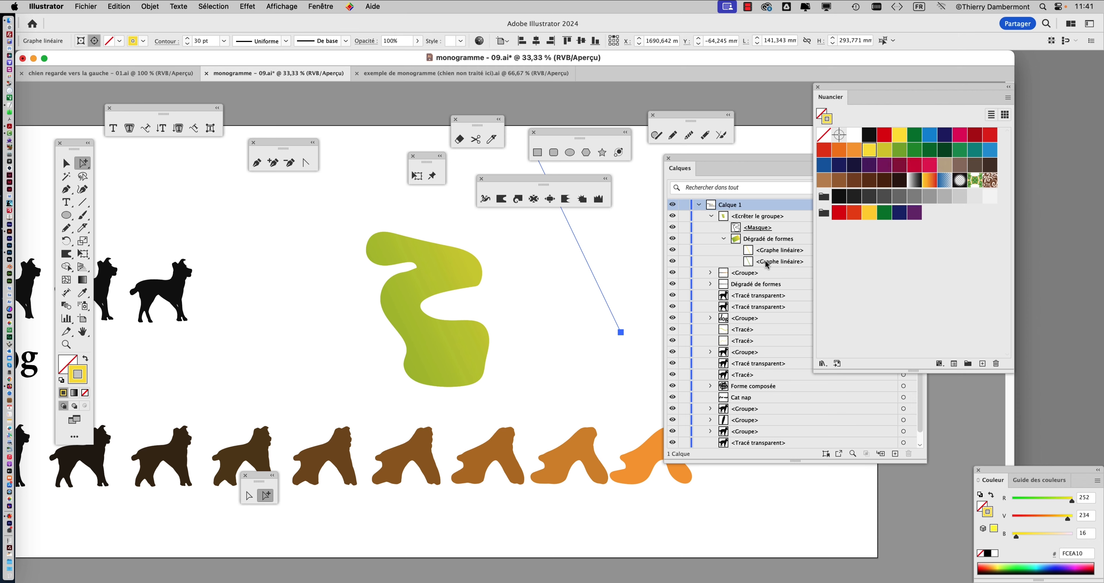
- Select the green line of the clipped blend and change its stroke to blue (1D71B8)
click(758, 161)
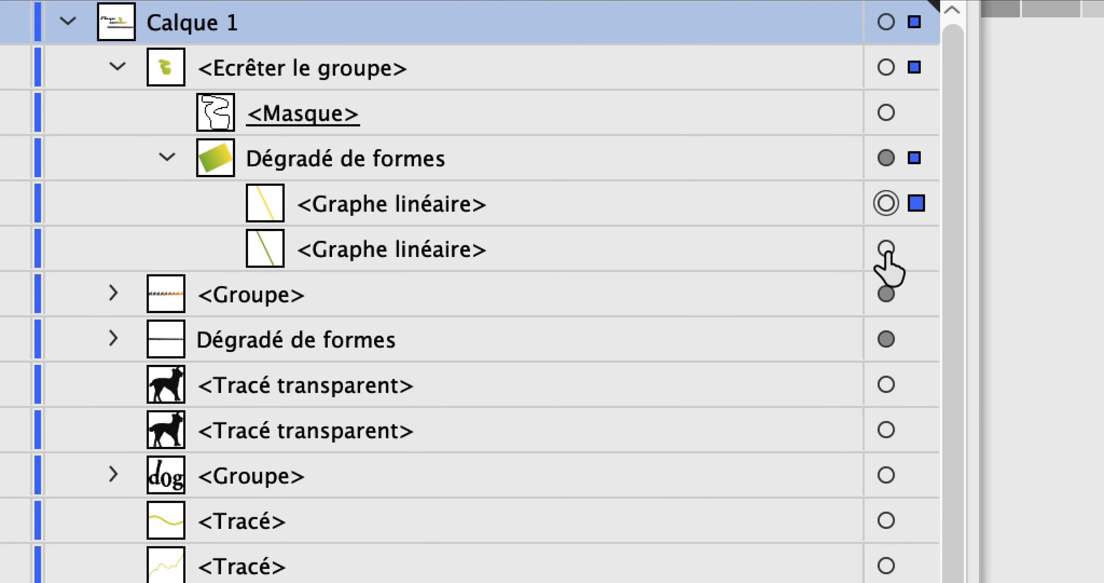
click(880, 231)
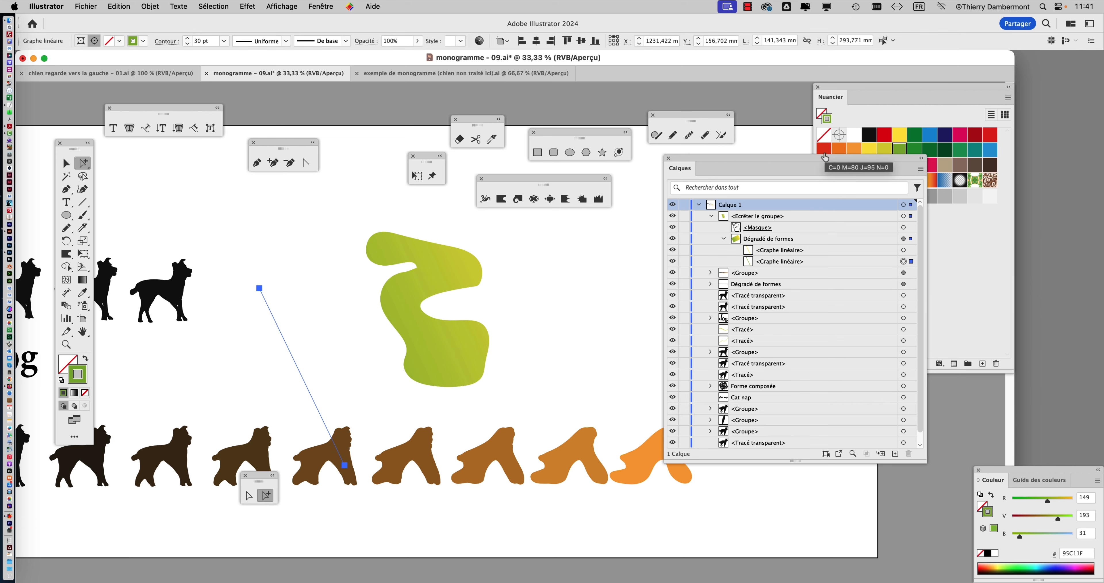
drag(825, 158, 836, 273)
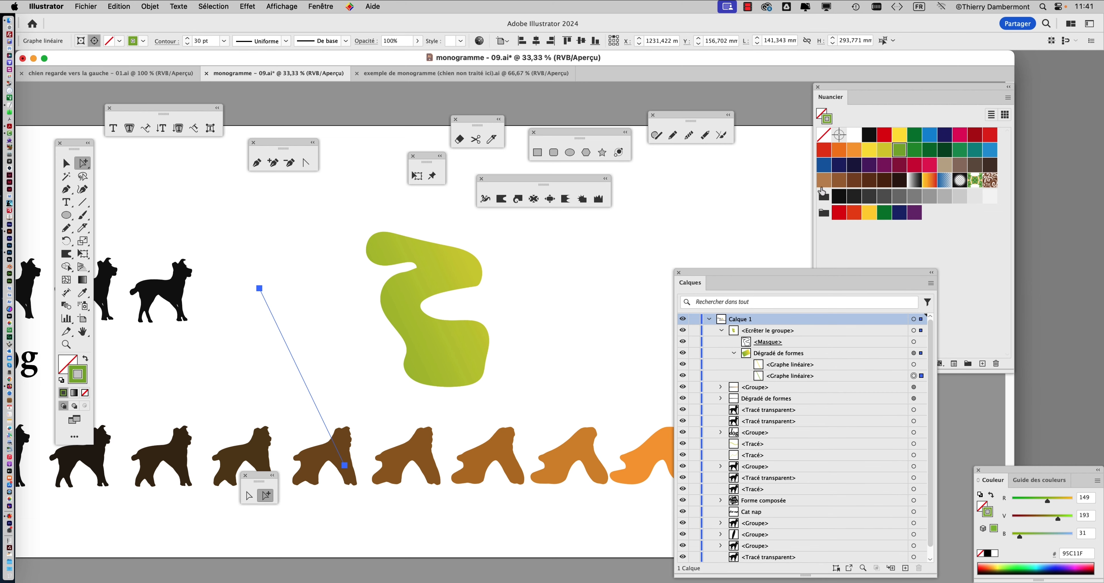
click(824, 165)
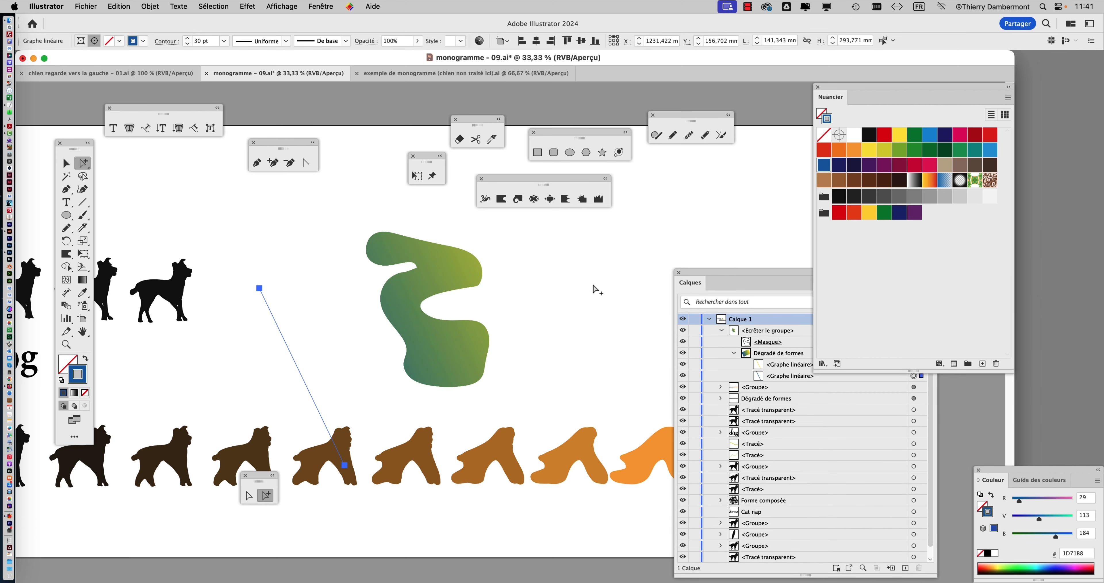
click(606, 290)
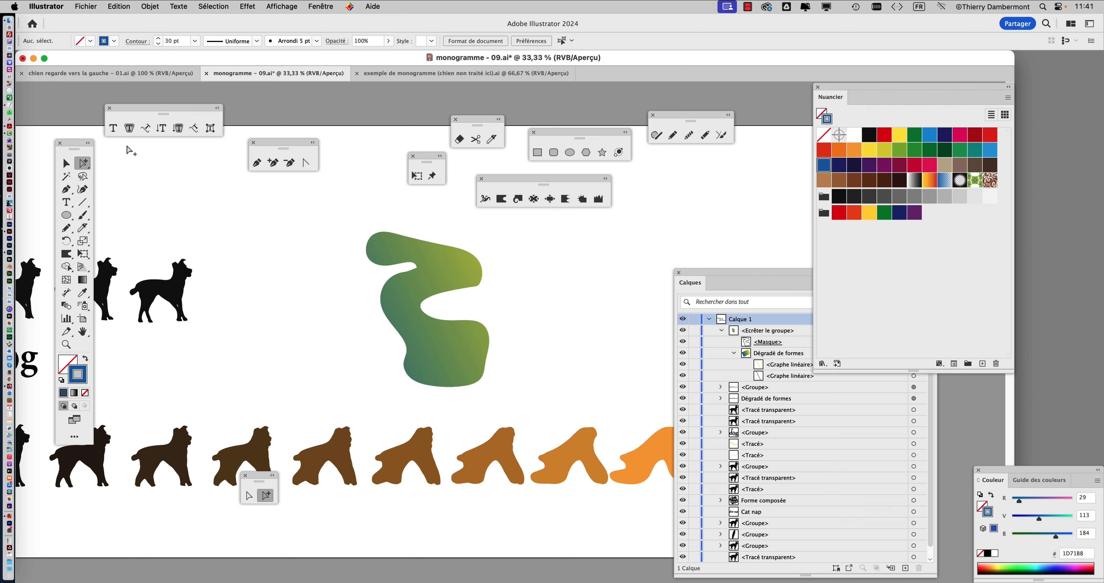
click(68, 164)
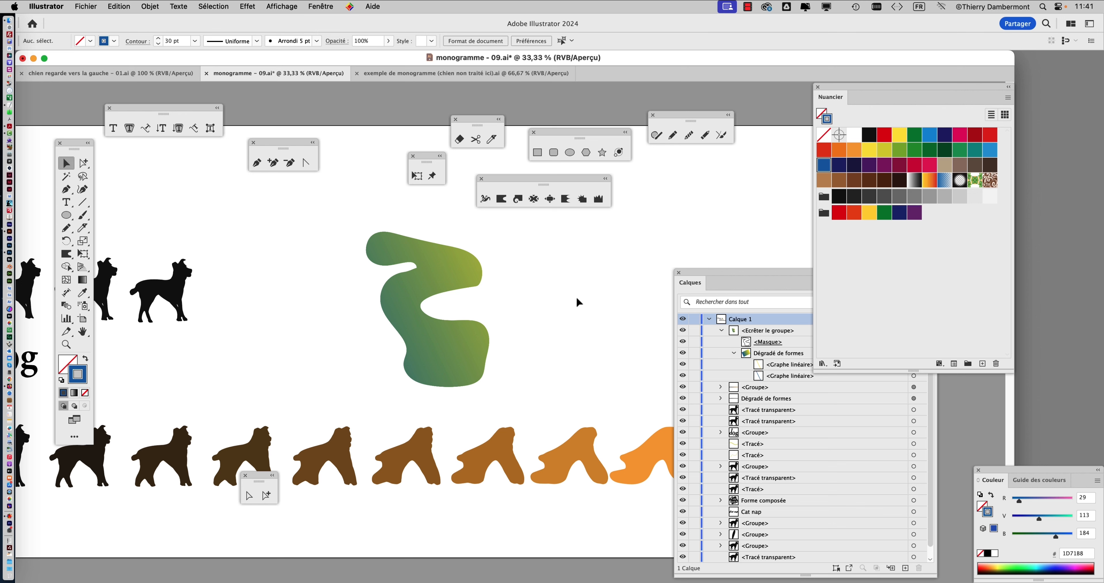